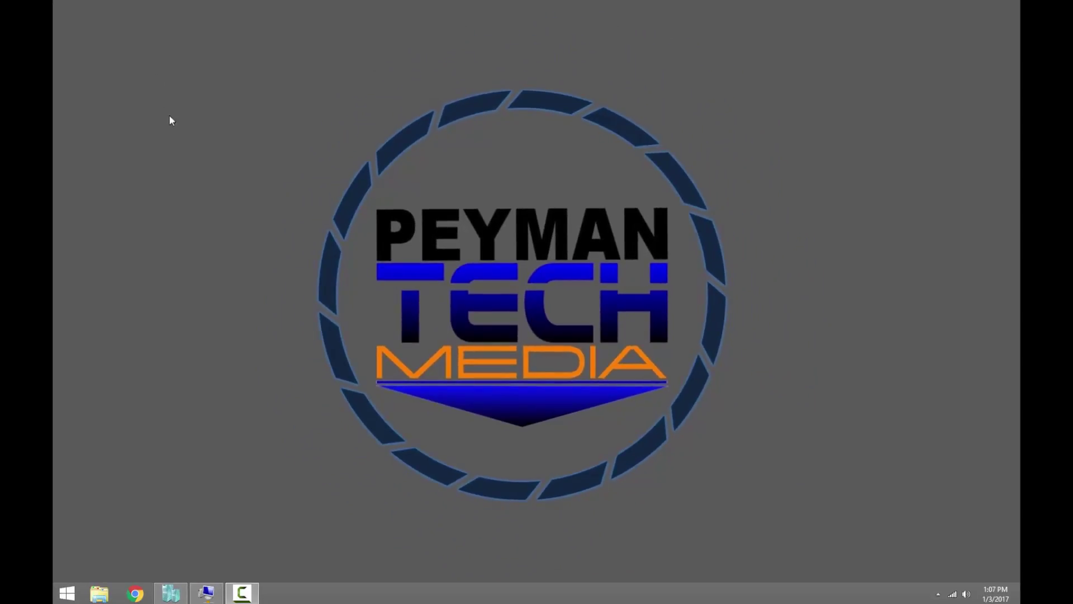
# Launch Hyper-V Manager from its taskbar icon
pyautogui.click(171, 592)
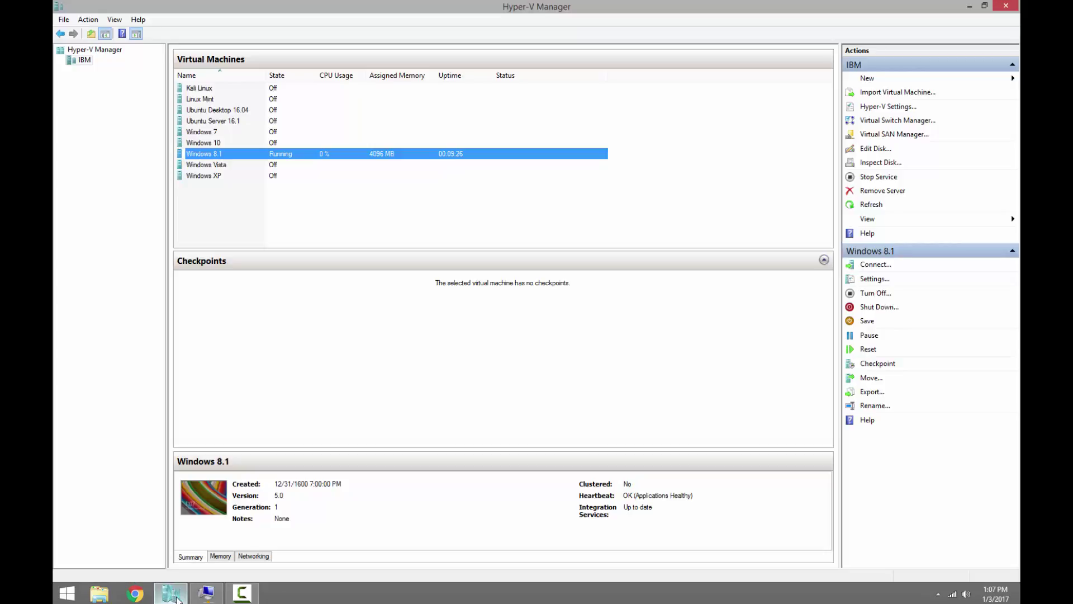
# Connect to the running Windows 8.1 virtual machine to show its desktop
pyautogui.doubleClick(229, 155)
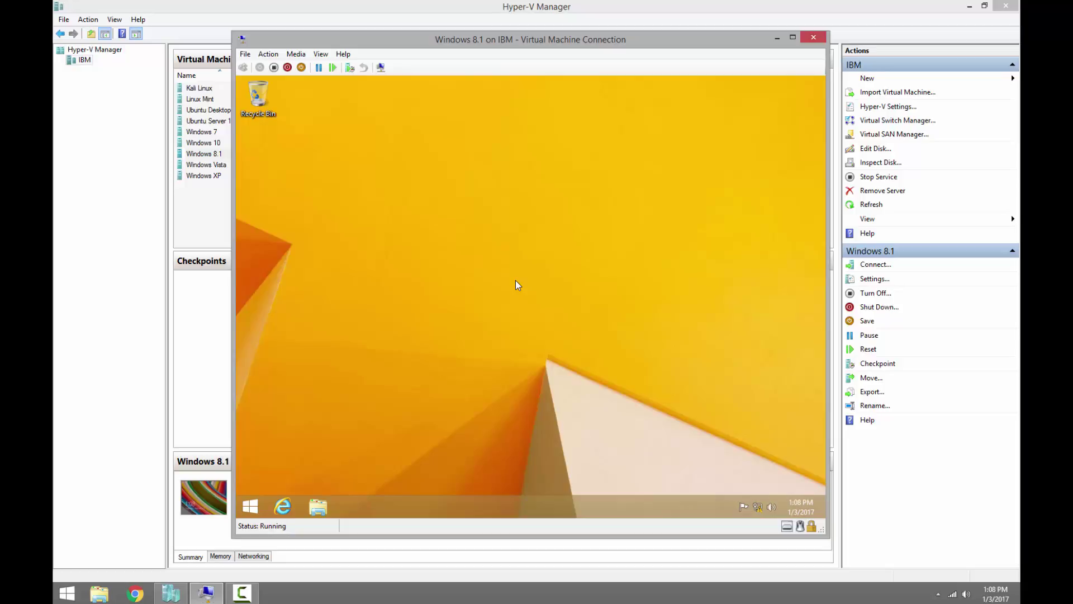
pyautogui.click(250, 507)
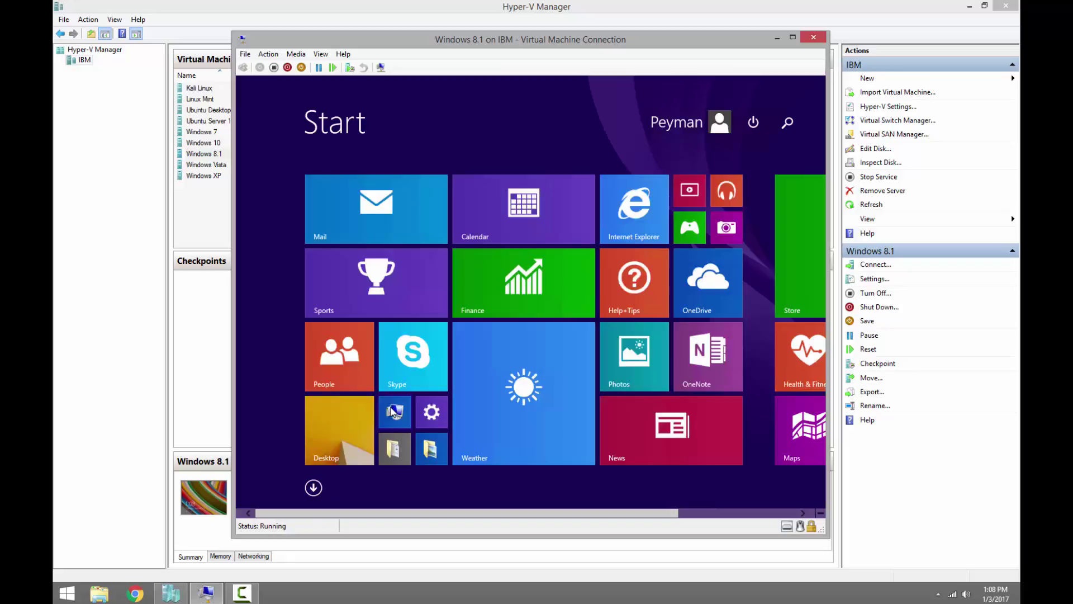
pyautogui.rightClick(392, 410)
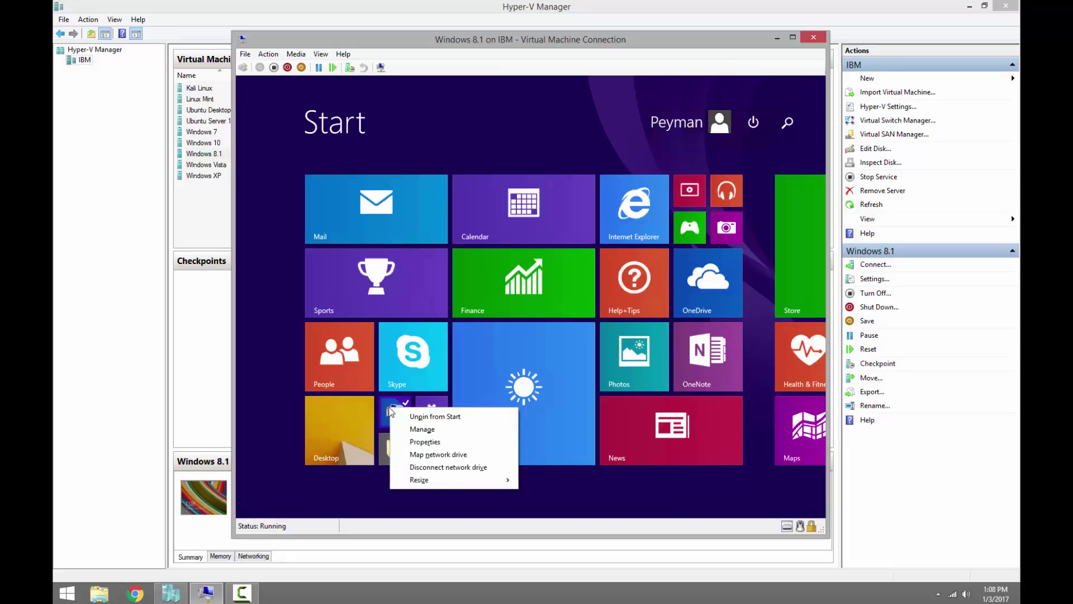
pyautogui.click(436, 429)
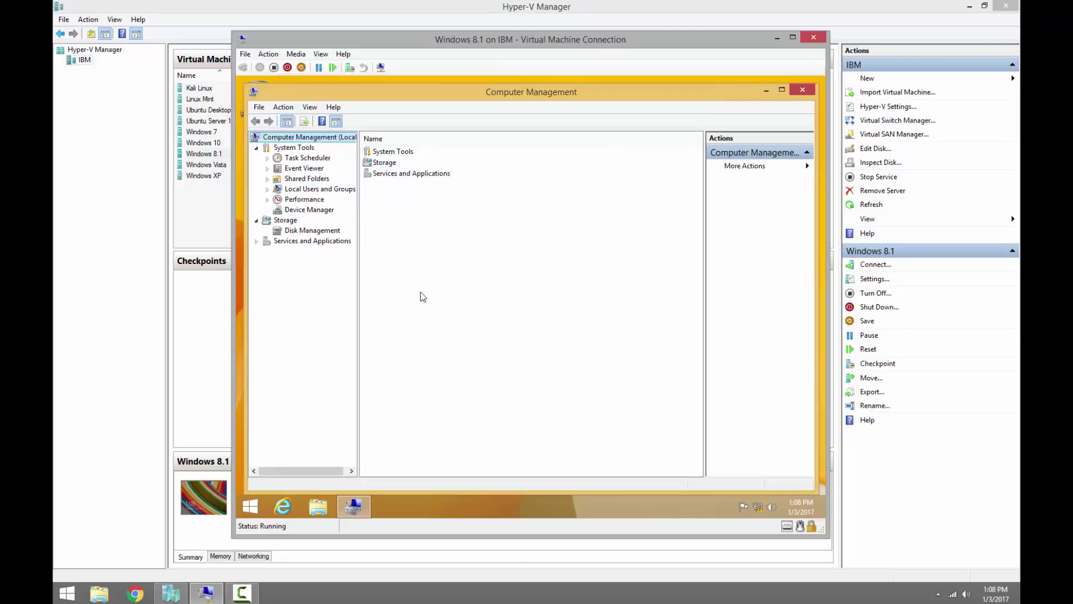
pyautogui.click(302, 231)
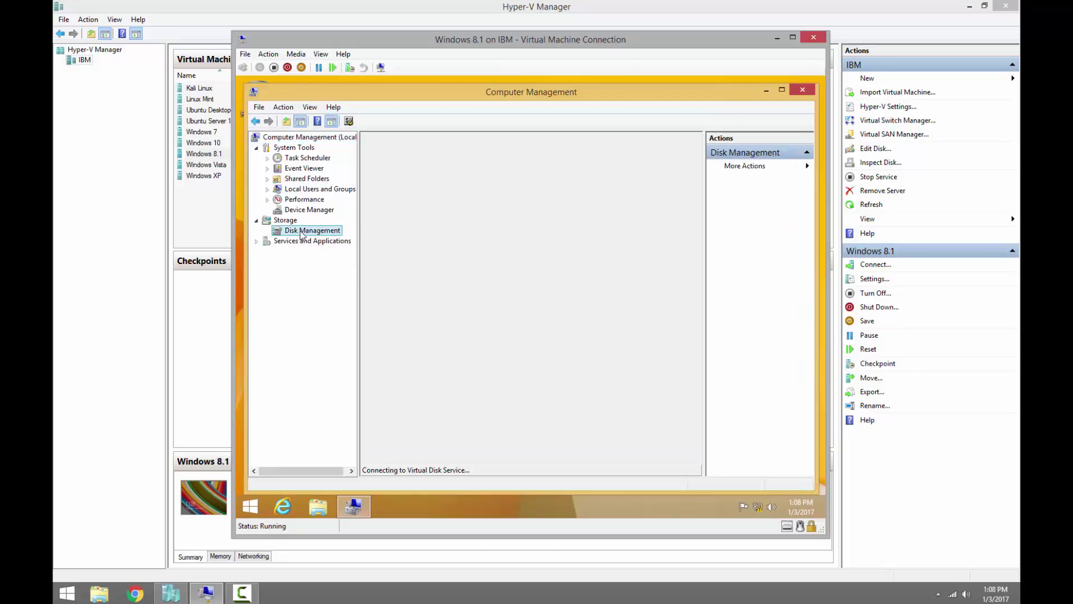
pyautogui.click(782, 91)
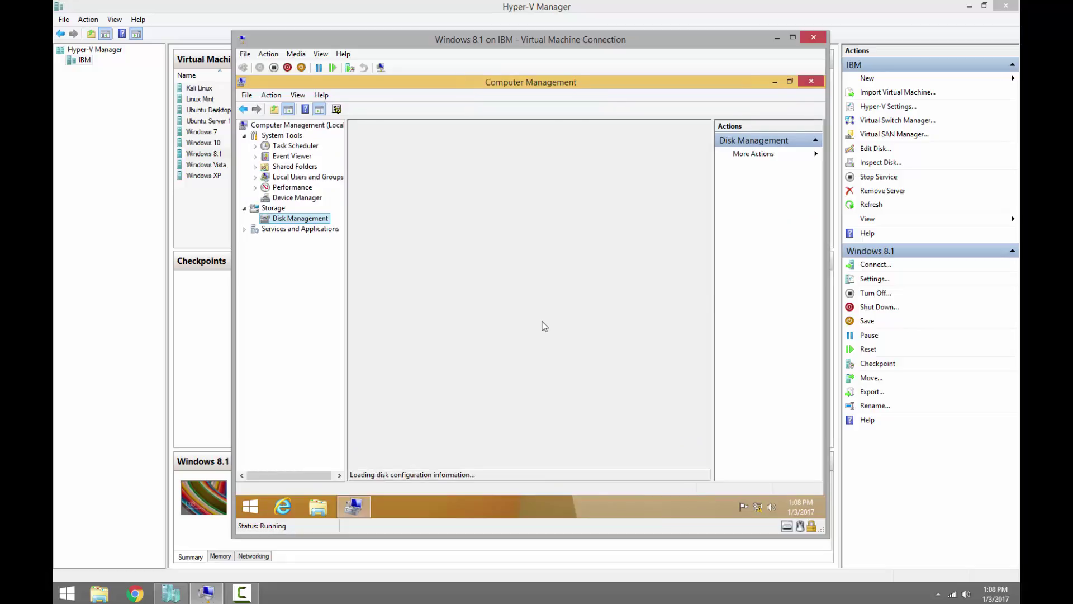
pyautogui.click(254, 507)
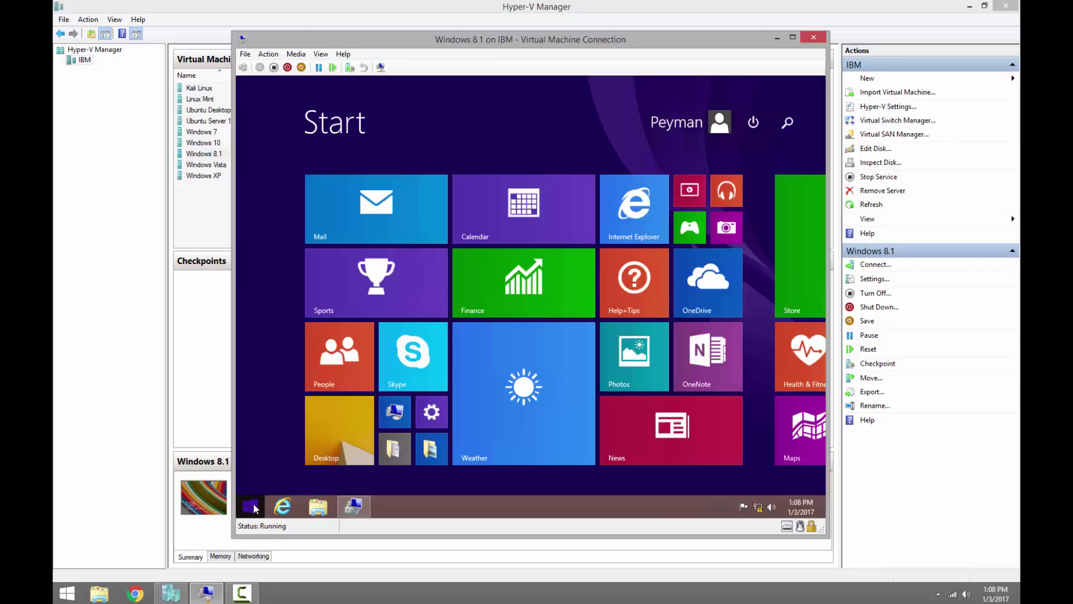
pyautogui.write('diskmgmt.msc')
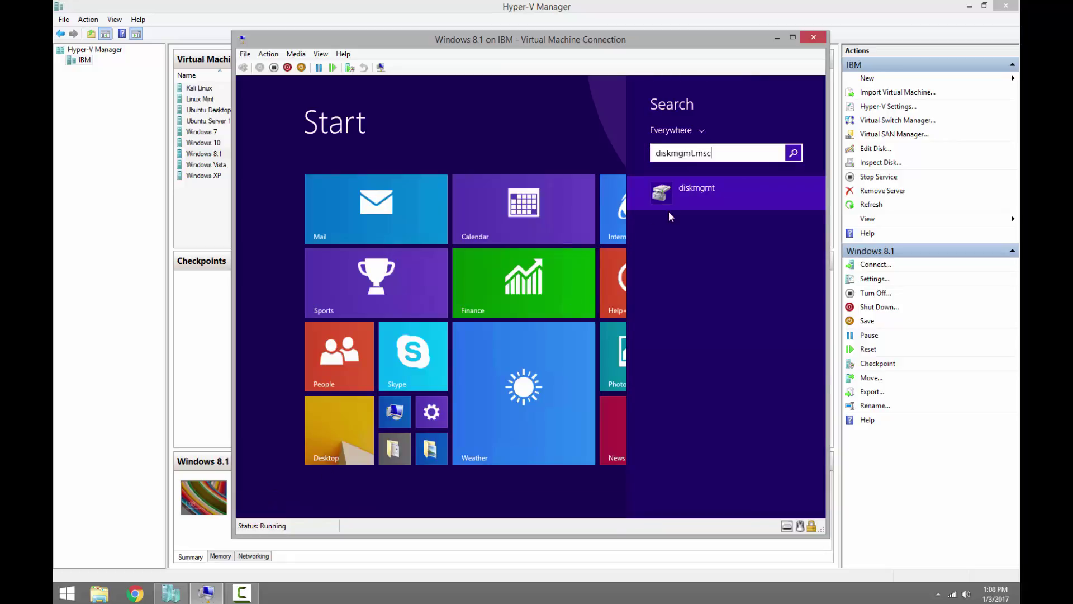
pyautogui.click(699, 193)
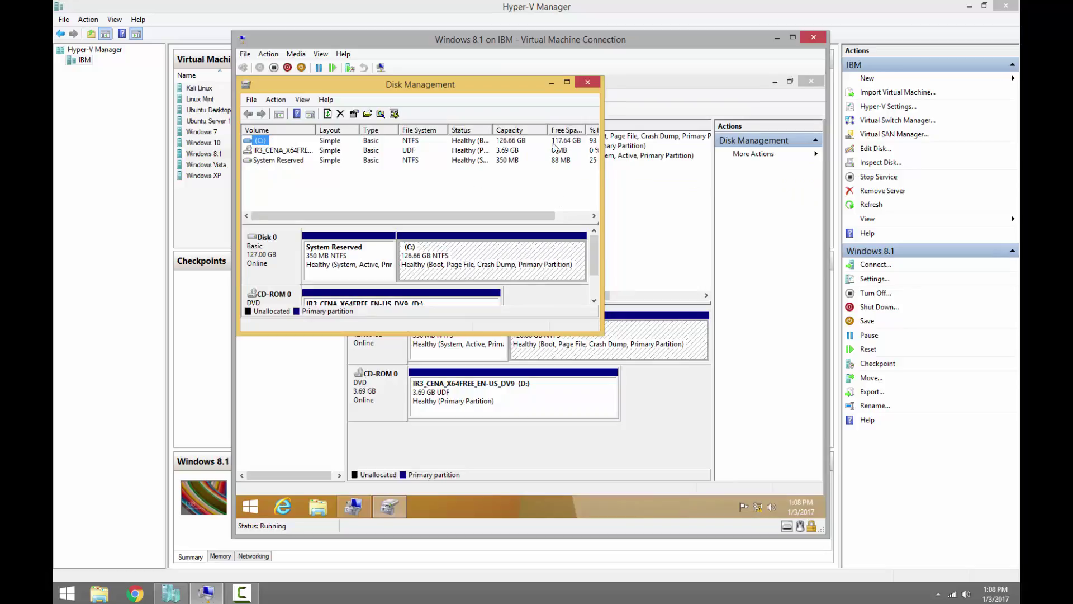
pyautogui.click(587, 83)
pyautogui.click(811, 81)
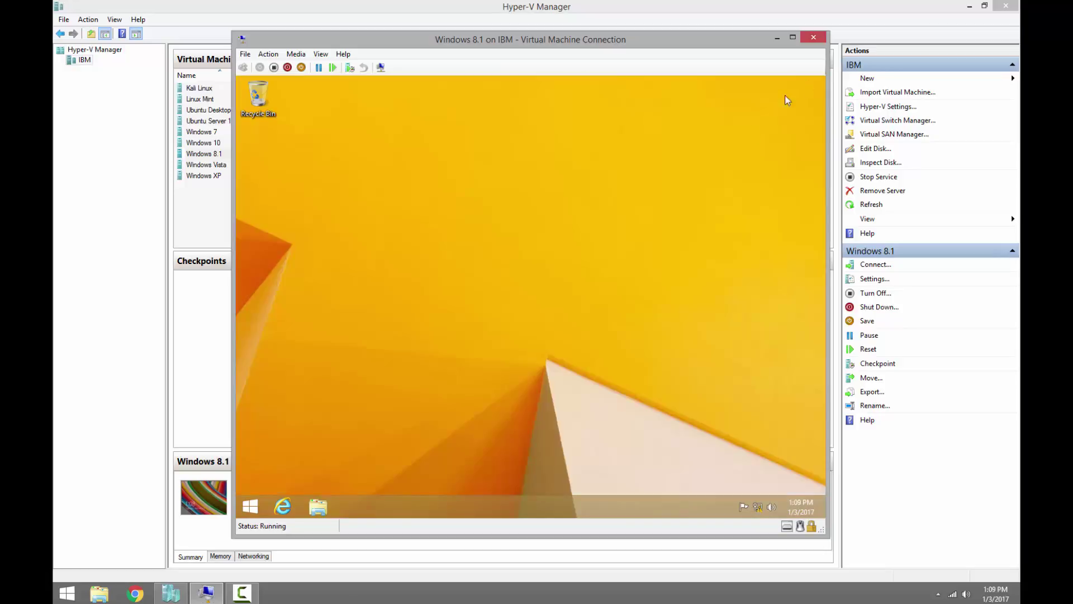
# Launch Disk Management from the Start button's context menu and maximize it
pyautogui.rightClick(250, 507)
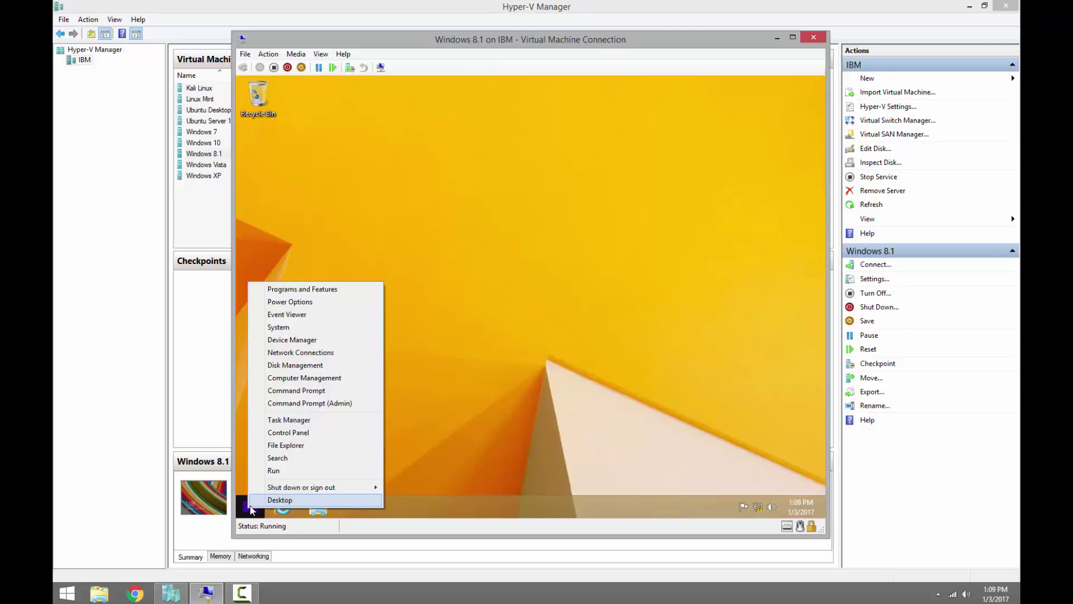
pyautogui.click(312, 366)
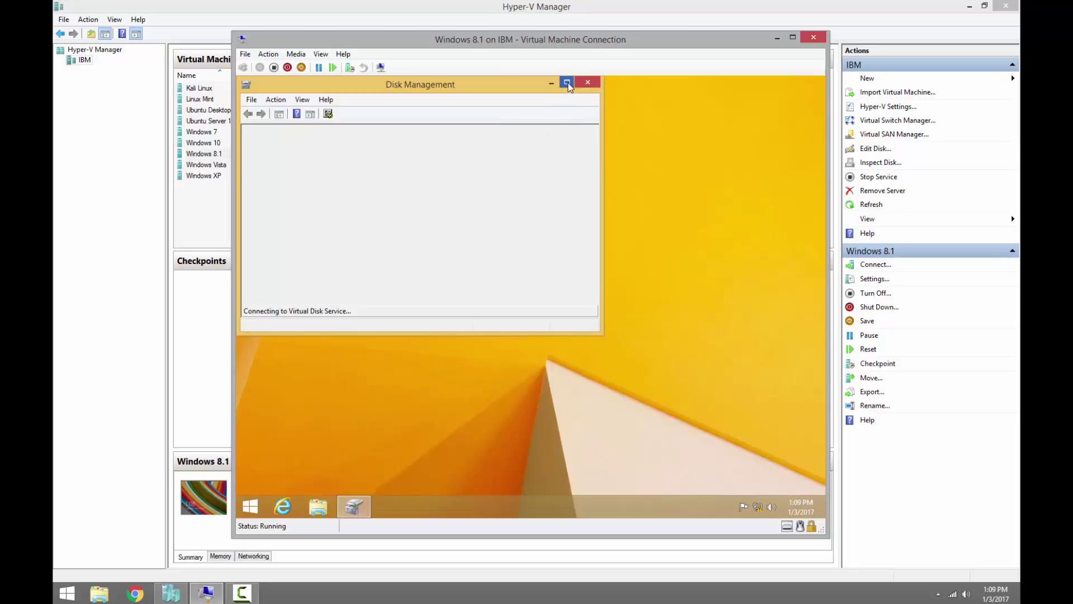
pyautogui.click(567, 83)
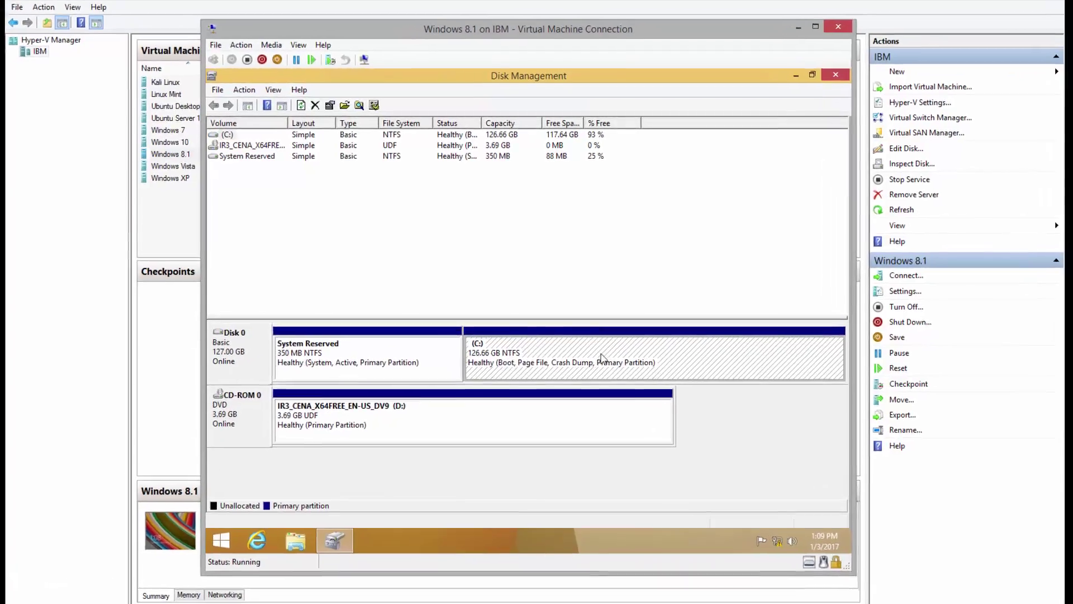
# Shrink the C: volume to 67.88 GB, freeing 58.78 GB of unallocated space
pyautogui.rightClick(596, 340)
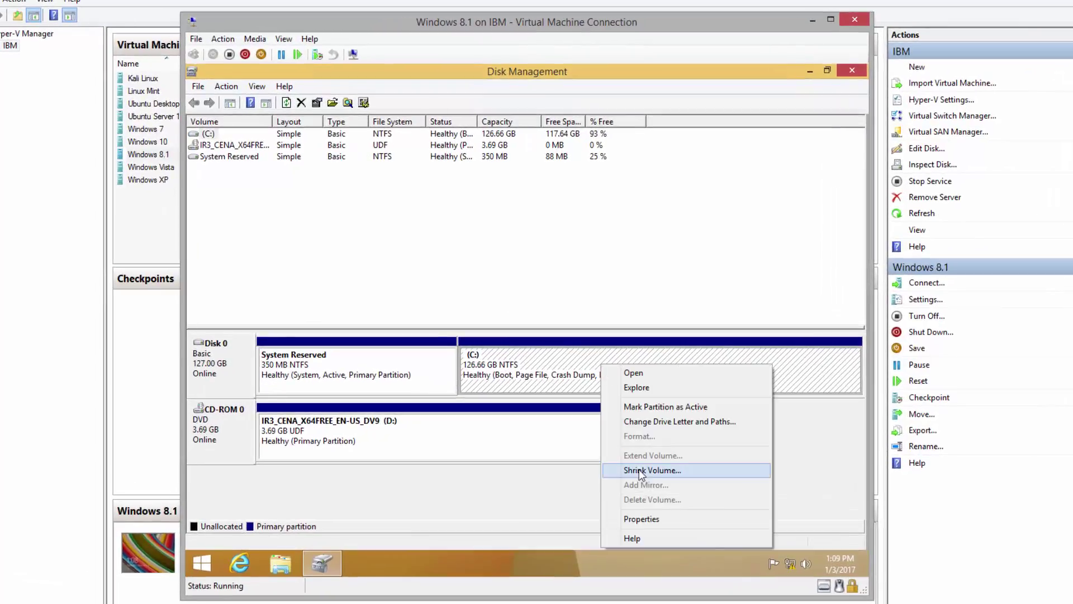
pyautogui.rightClick(558, 360)
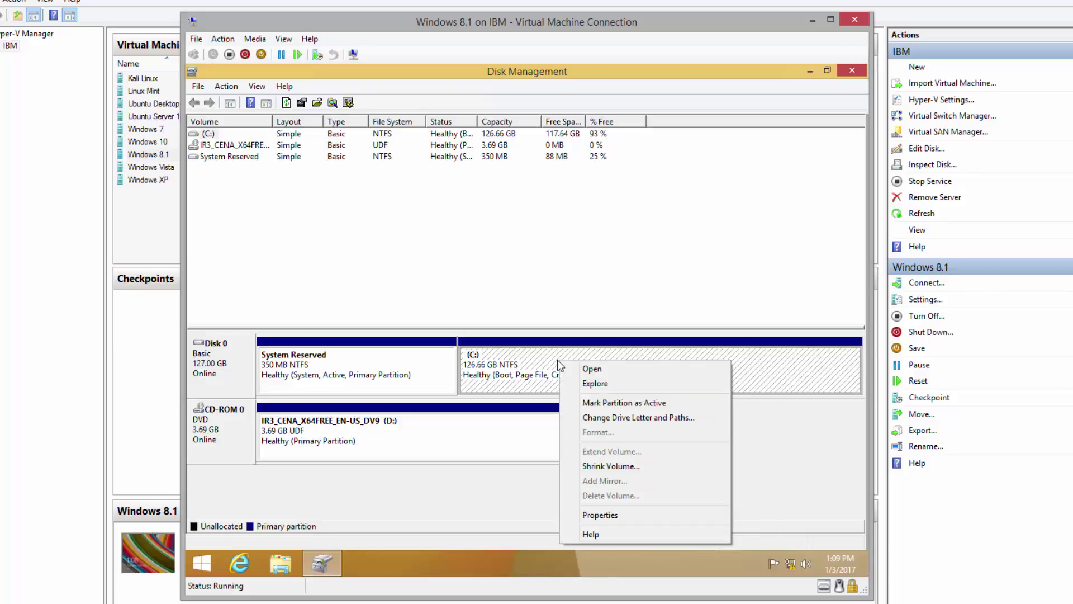
pyautogui.click(636, 467)
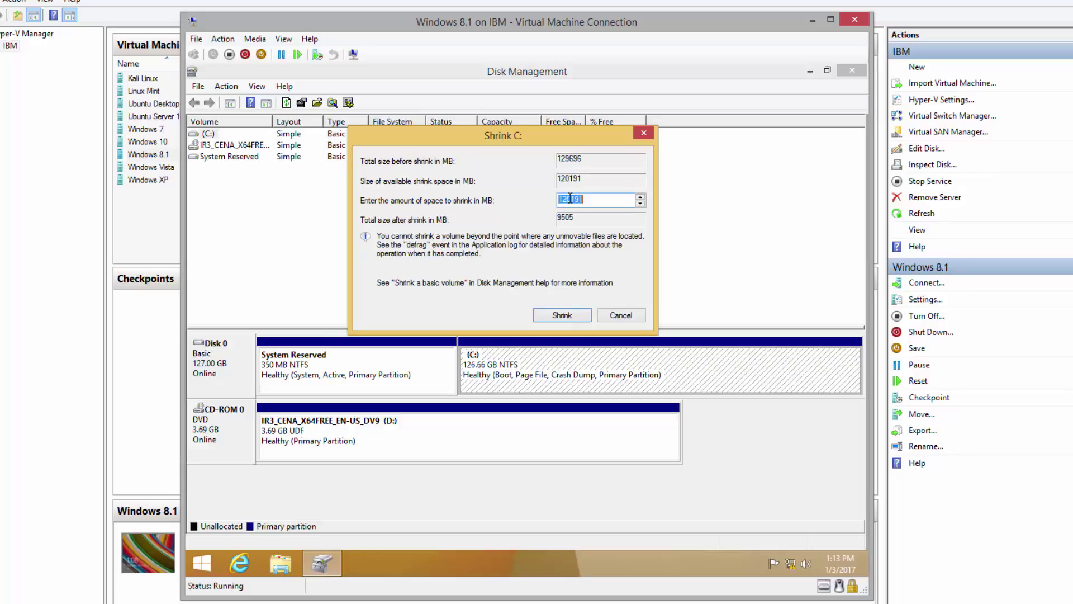
pyautogui.moveTo(570, 199); pyautogui.dragTo(558, 199)
pyautogui.write('20')
pyautogui.click(563, 314)
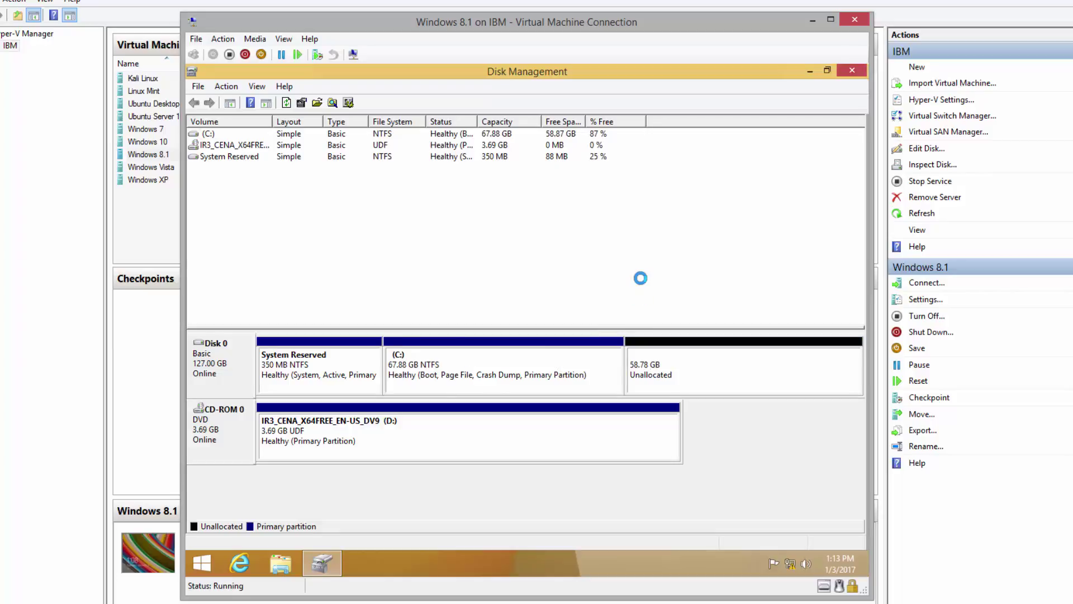
pyautogui.click(721, 368)
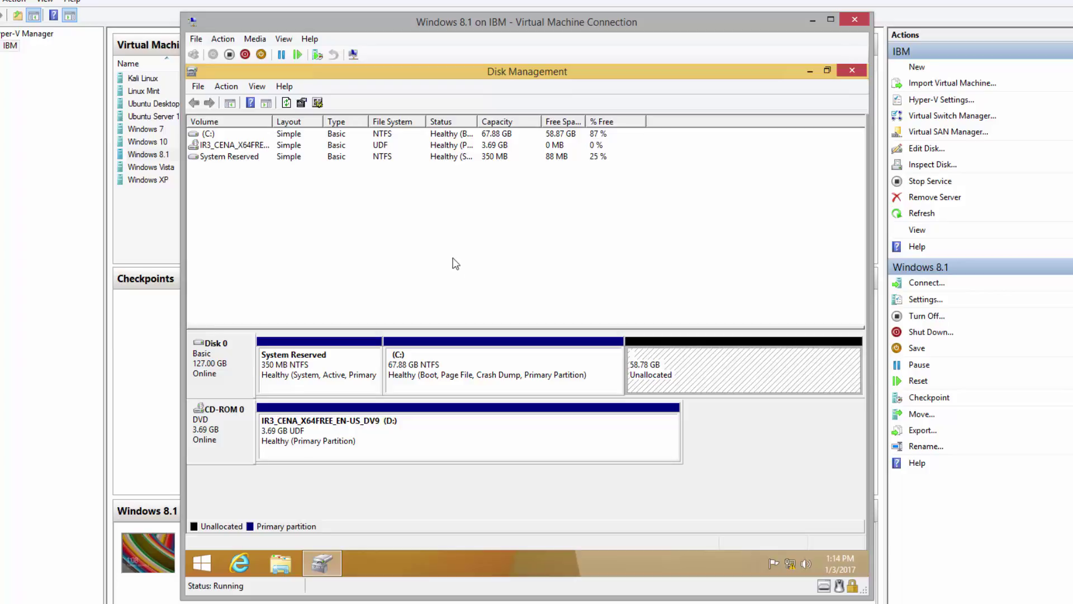
# Mount the 14393 Windows 10 Enterprise ISO in the VM's DVD drive via Settings
pyautogui.click(196, 40)
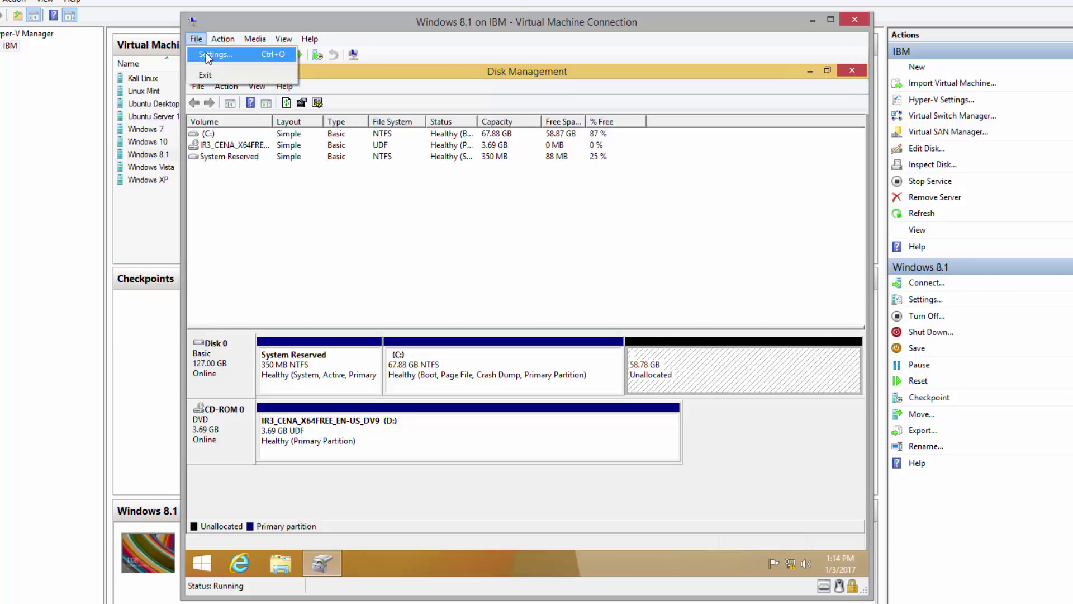
pyautogui.click(207, 52)
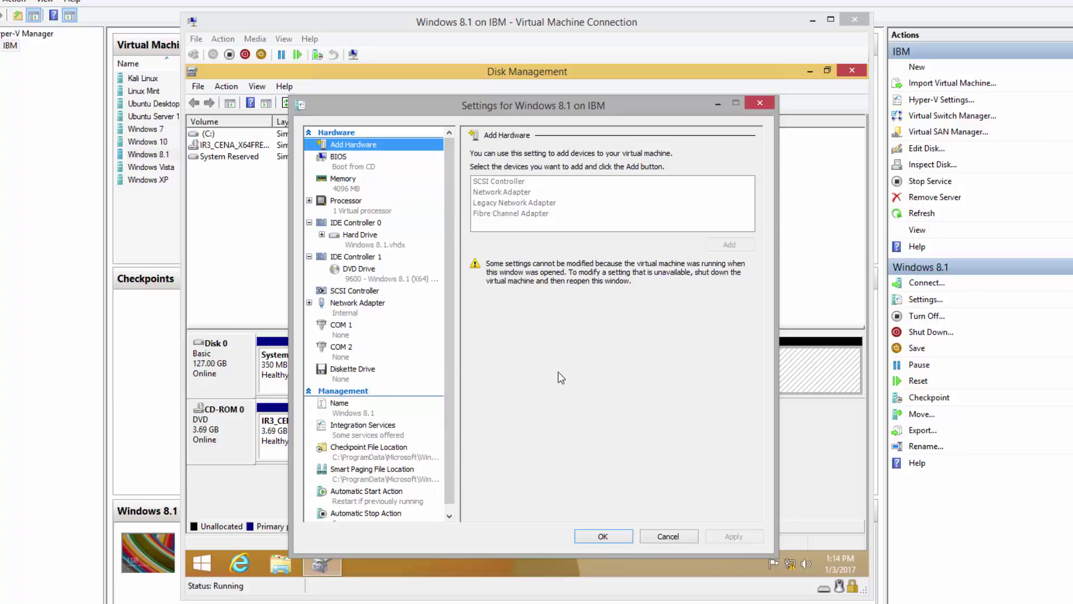
pyautogui.click(382, 272)
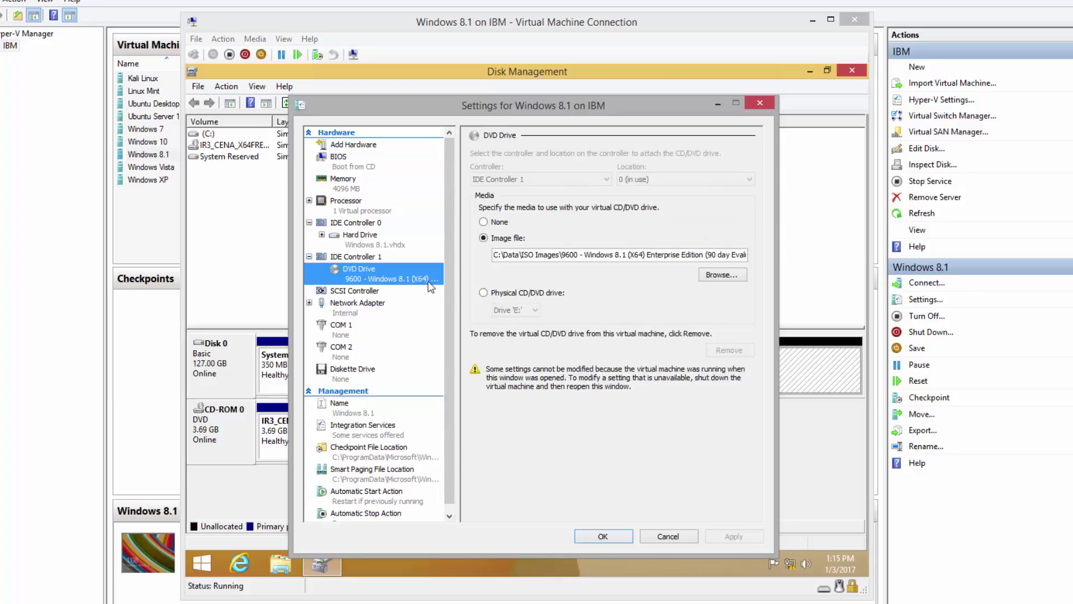
pyautogui.click(719, 275)
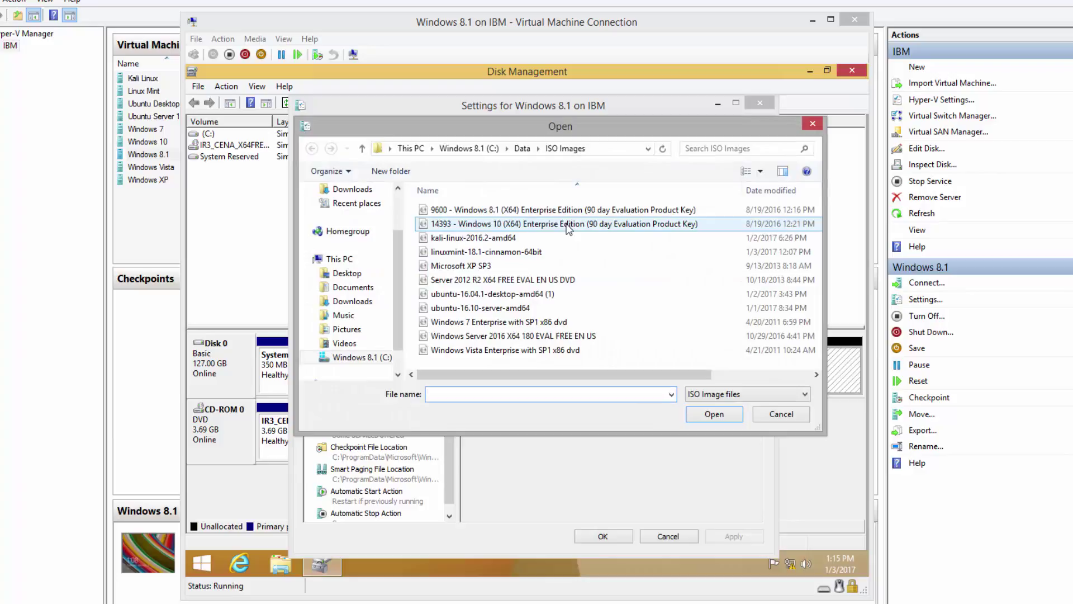
pyautogui.click(521, 225)
pyautogui.click(707, 413)
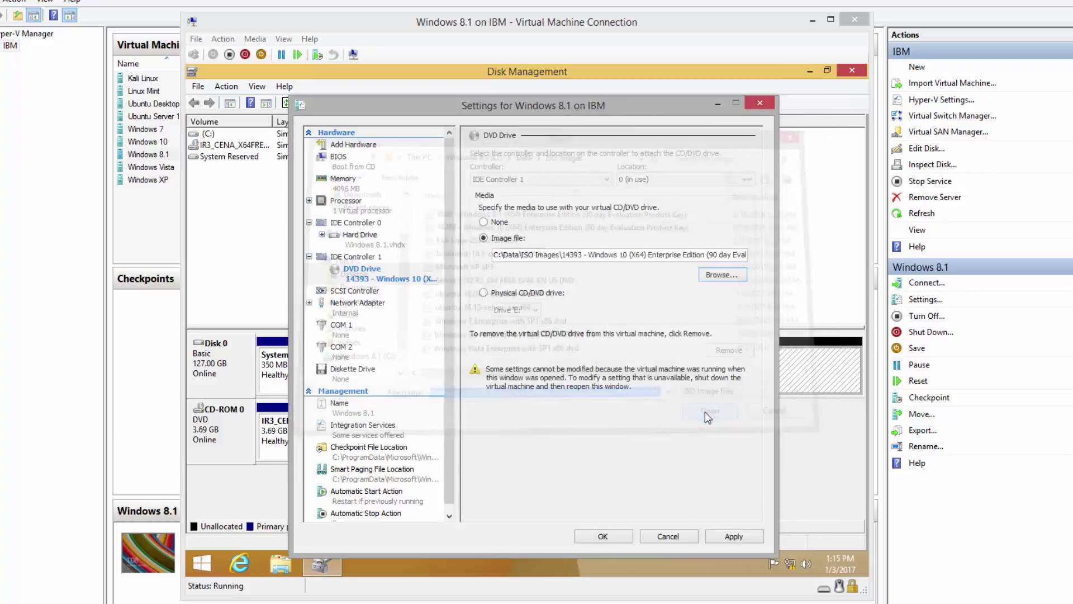
pyautogui.click(603, 536)
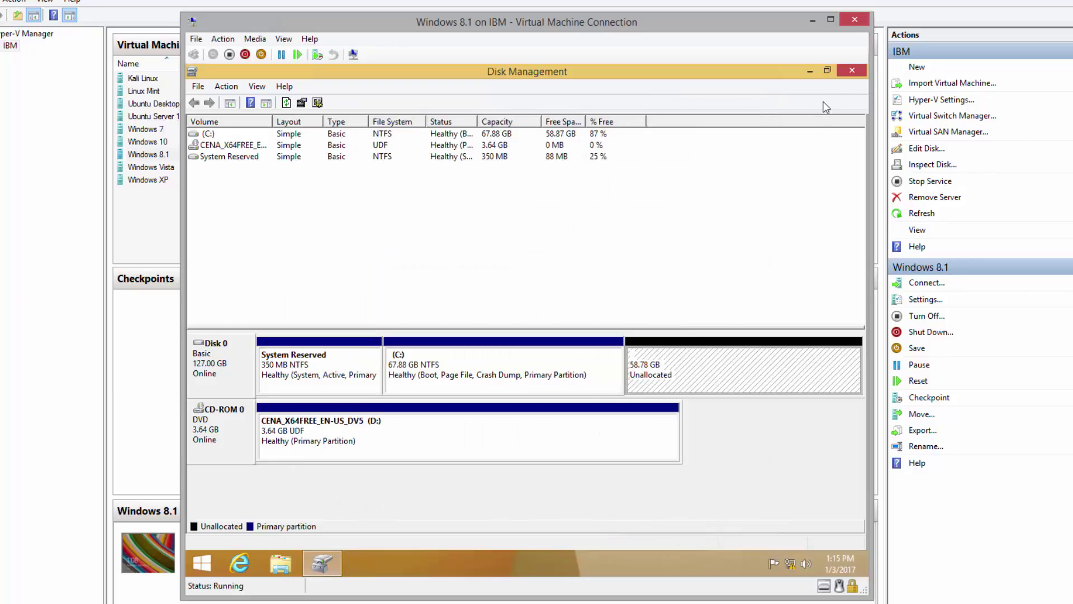
# Close Disk Management and restart the Windows 8.1 guest so it boots from the DVD
pyautogui.click(852, 72)
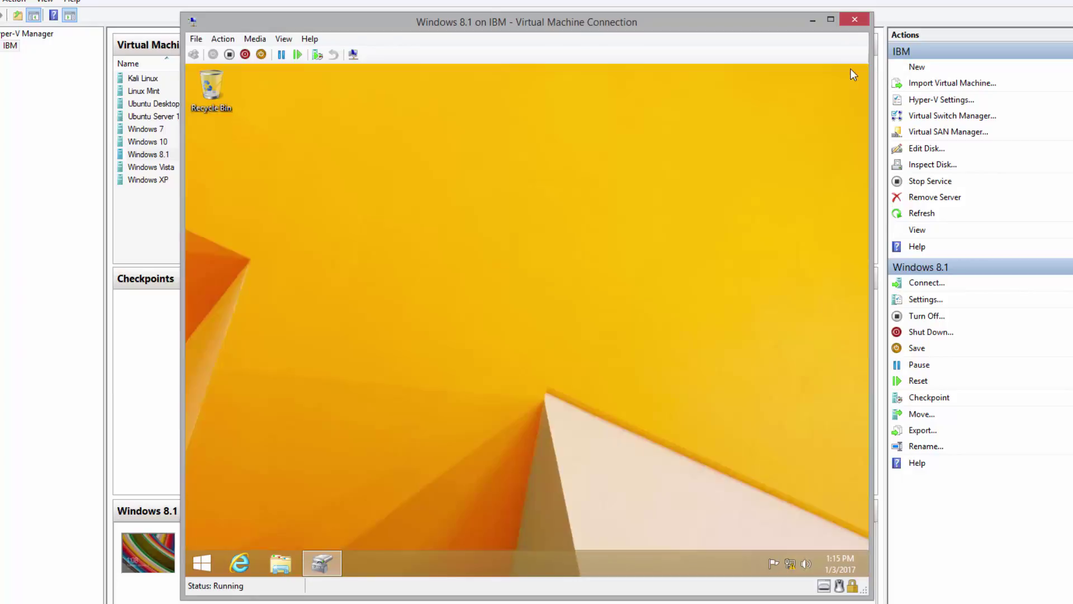
pyautogui.rightClick(202, 563)
pyautogui.moveTo(353, 537)
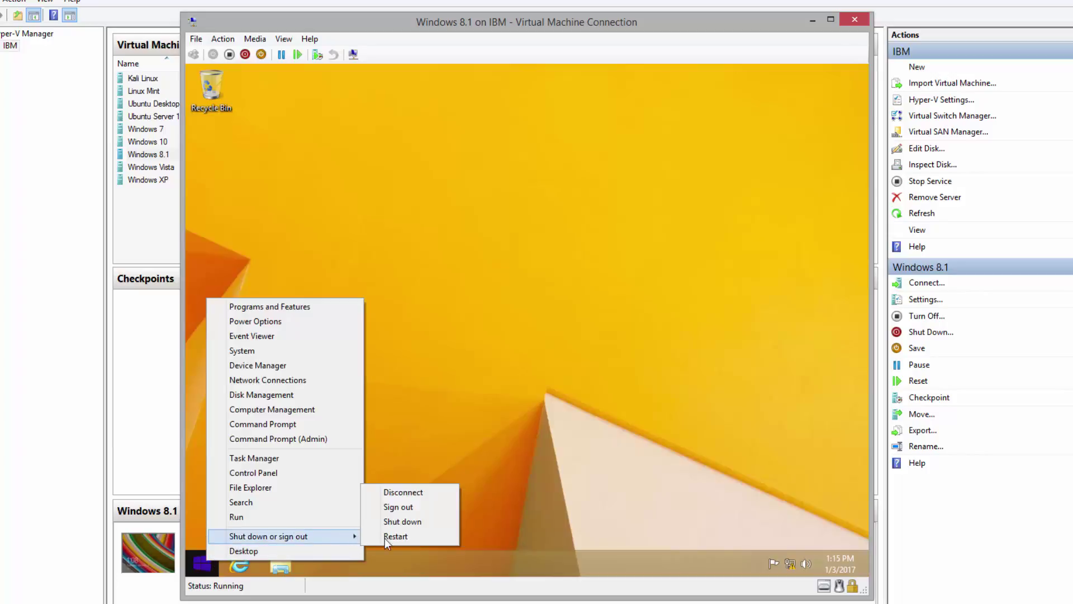
pyautogui.click(418, 536)
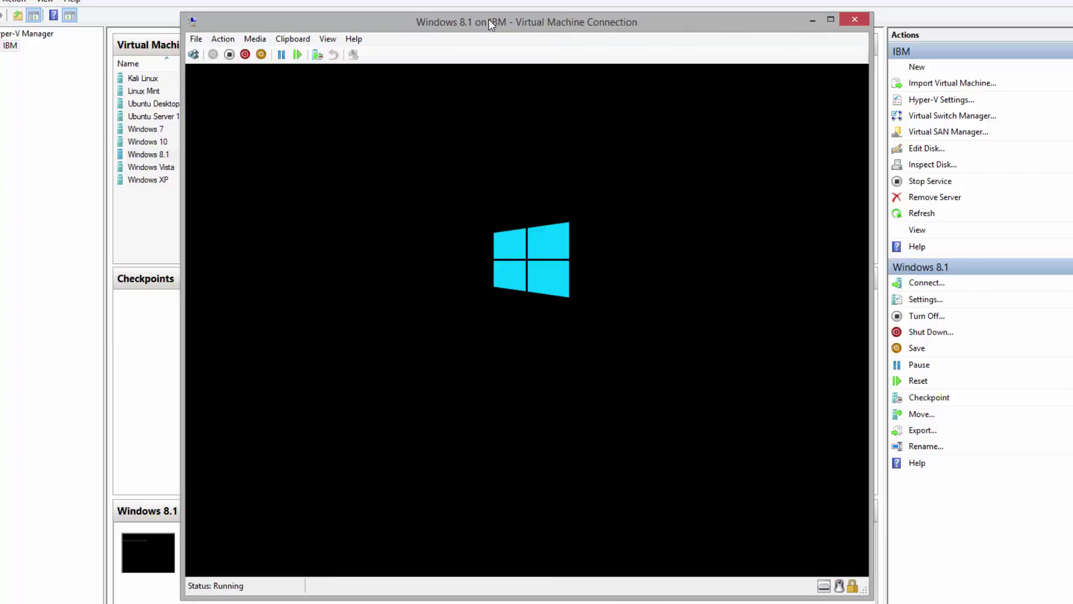
pyautogui.moveTo(489, 19); pyautogui.dragTo(484, 14)
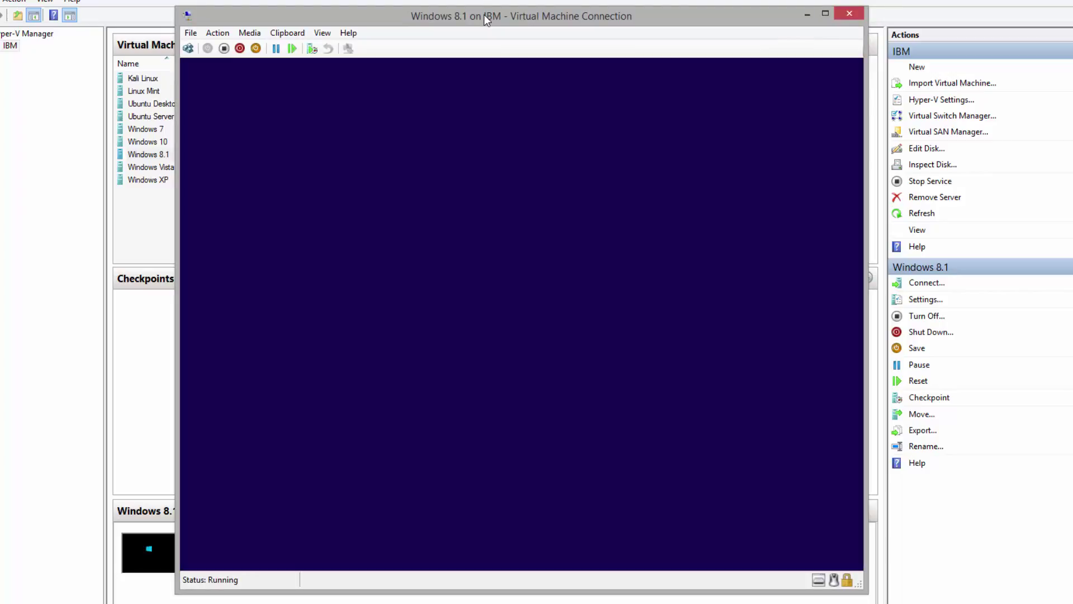
# Start Windows 10 setup, accept the license terms, and choose Custom: Install Windows only
pyautogui.click(688, 429)
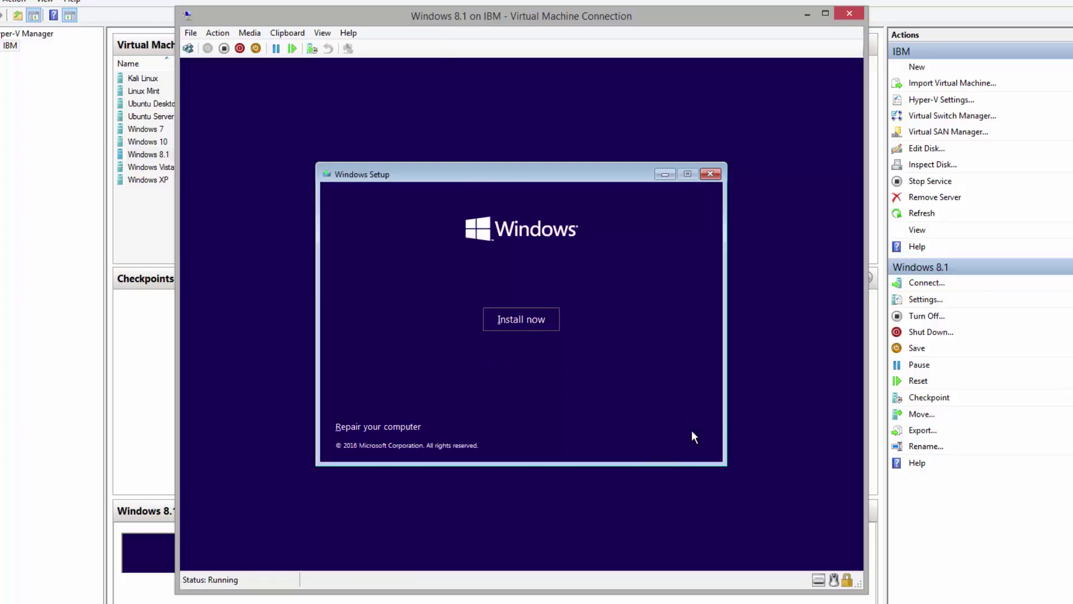
pyautogui.click(517, 320)
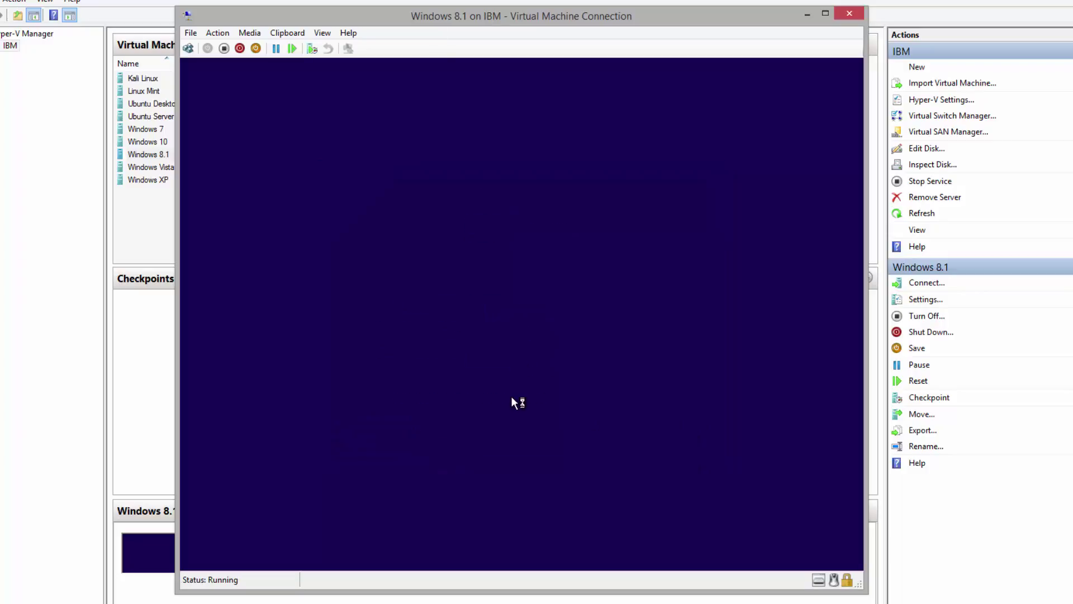
pyautogui.click(410, 400)
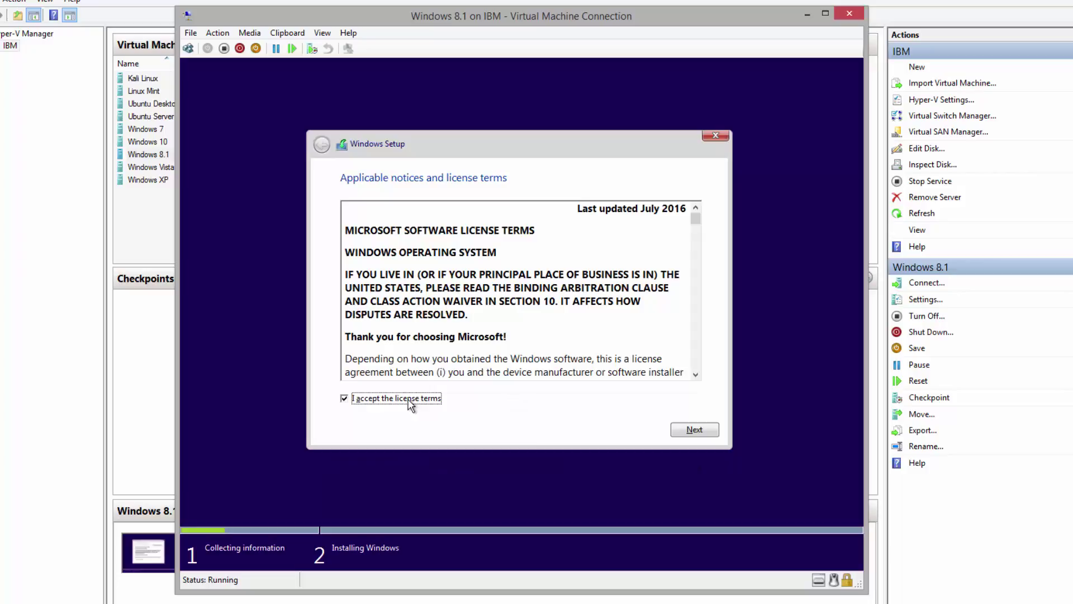
pyautogui.click(696, 431)
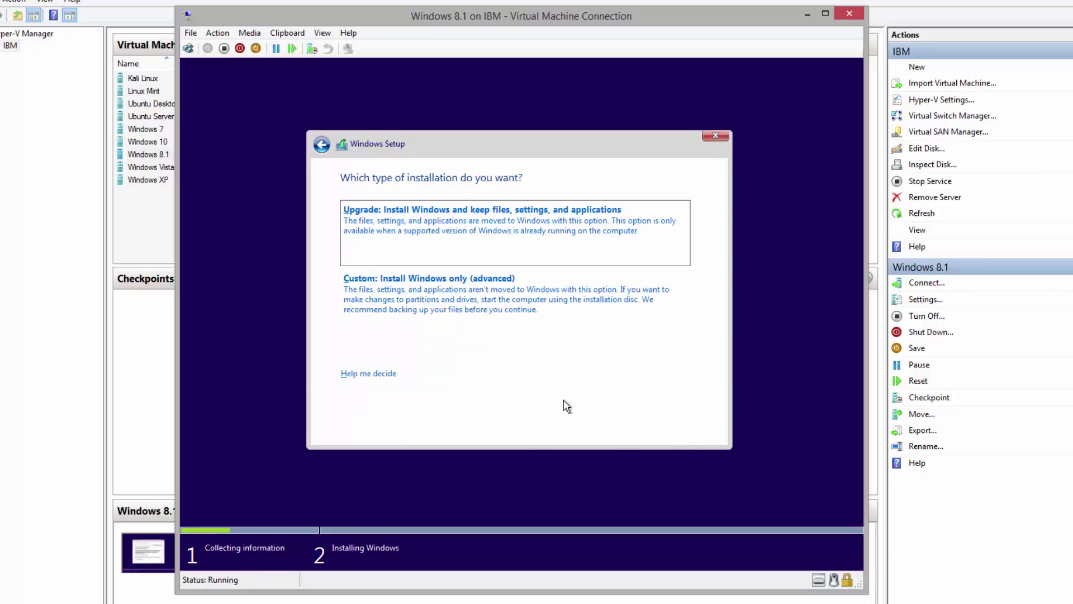
pyautogui.click(469, 296)
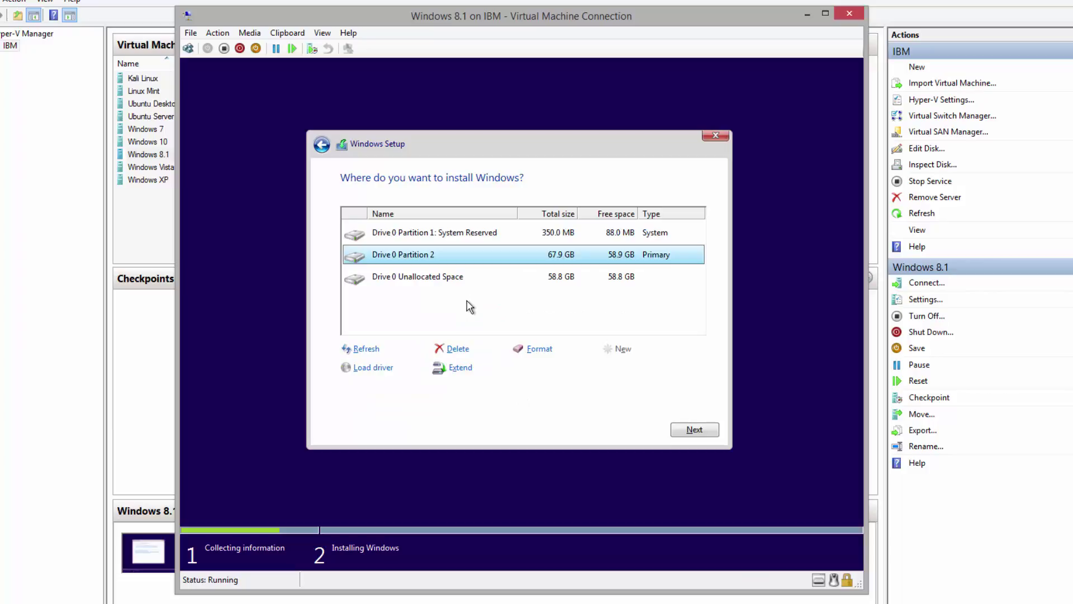
# Install Windows 10 onto Drive 0 Unallocated Space (58.8 GB)
pyautogui.click(407, 280)
pyautogui.click(408, 280)
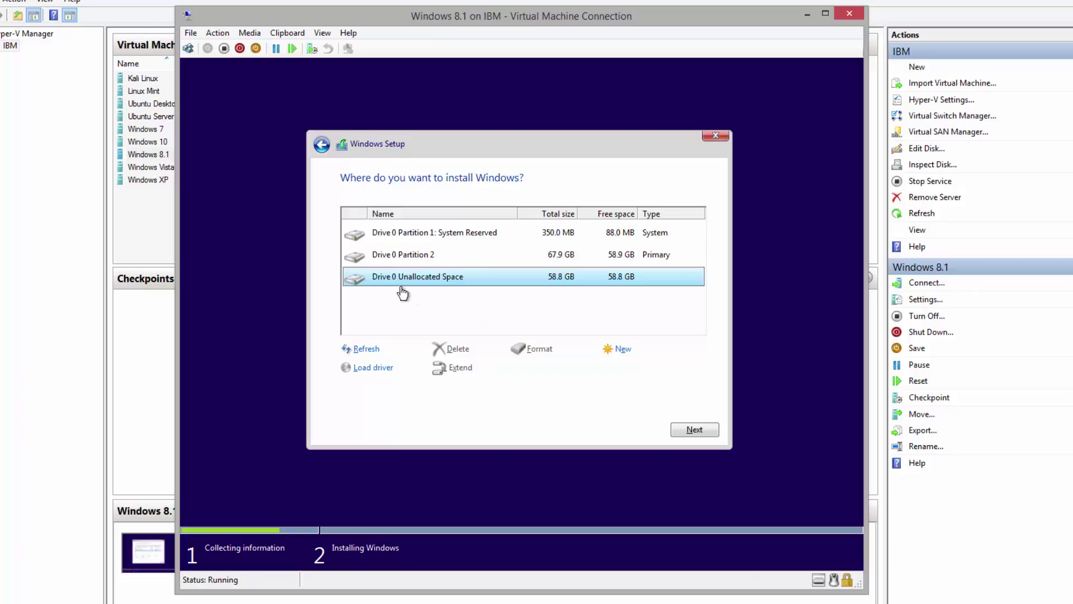
pyautogui.click(698, 433)
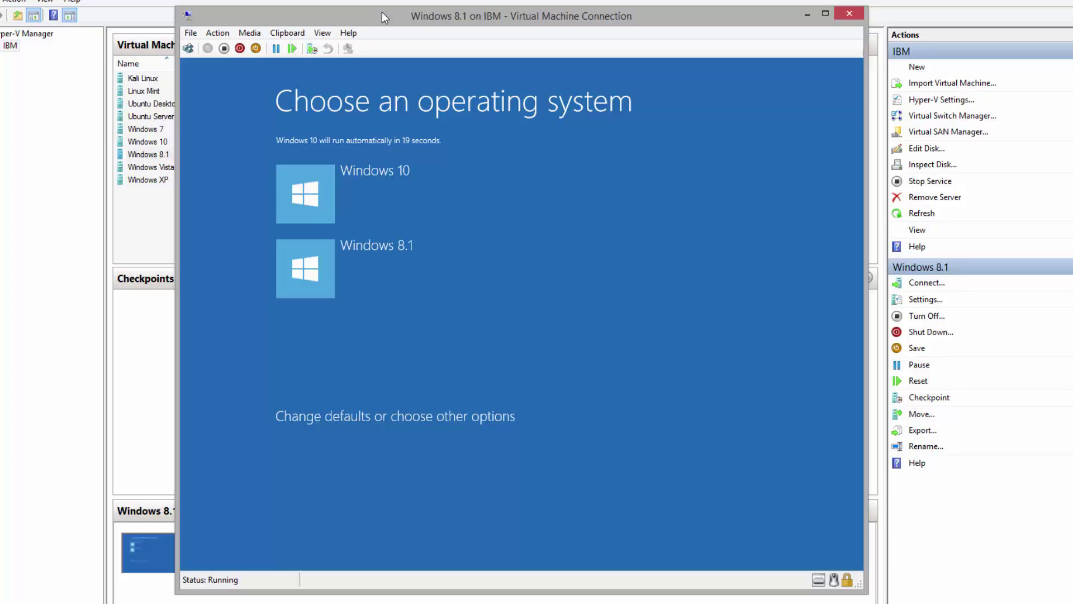
# Choose Windows 10 at the boot menu and accept Express settings
pyautogui.click(421, 82)
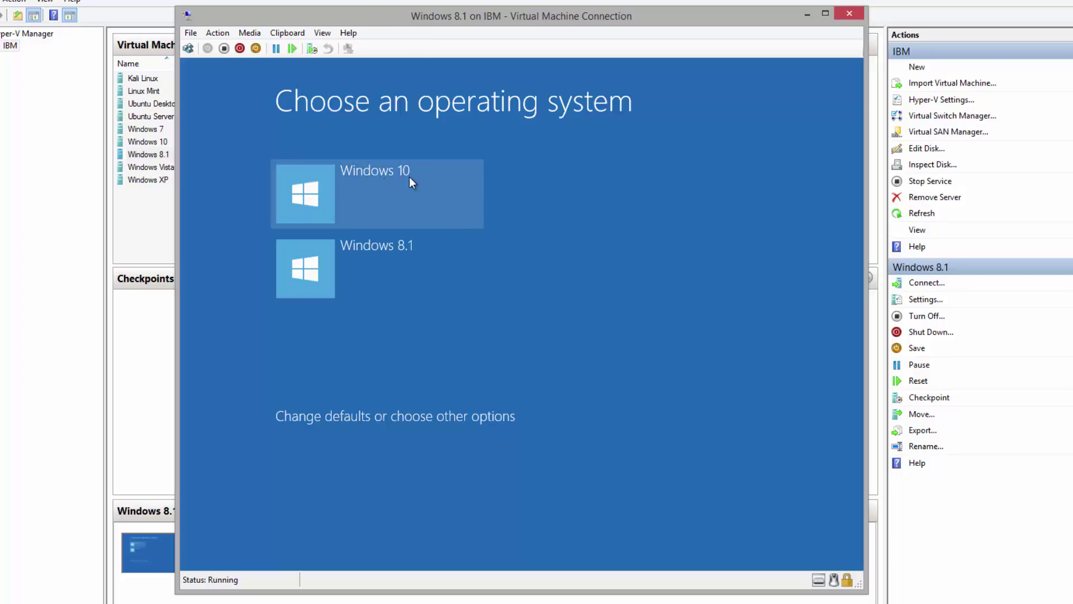
pyautogui.click(364, 186)
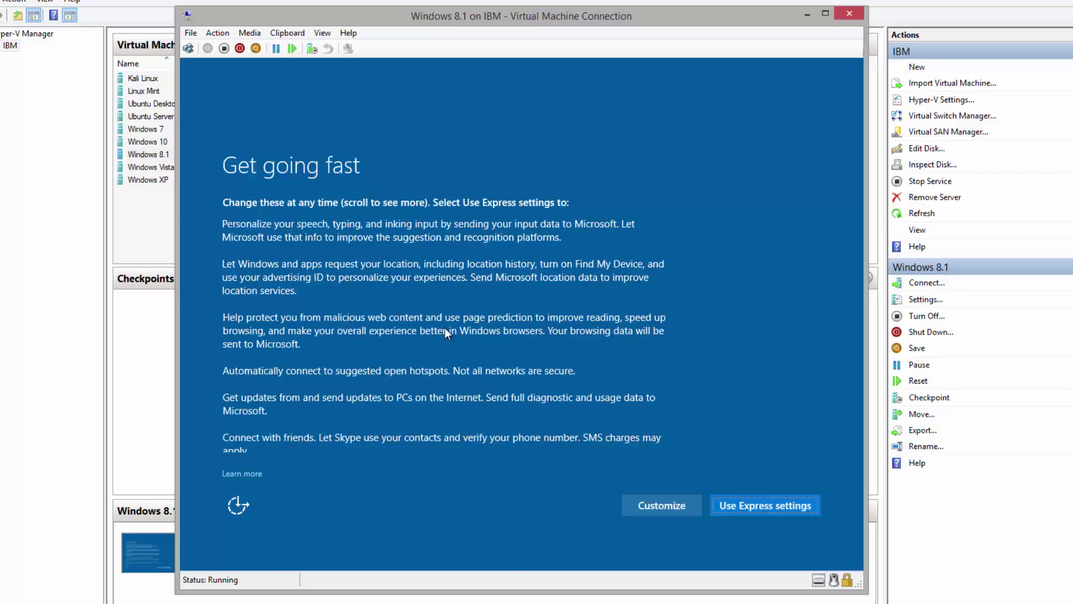
pyautogui.click(757, 508)
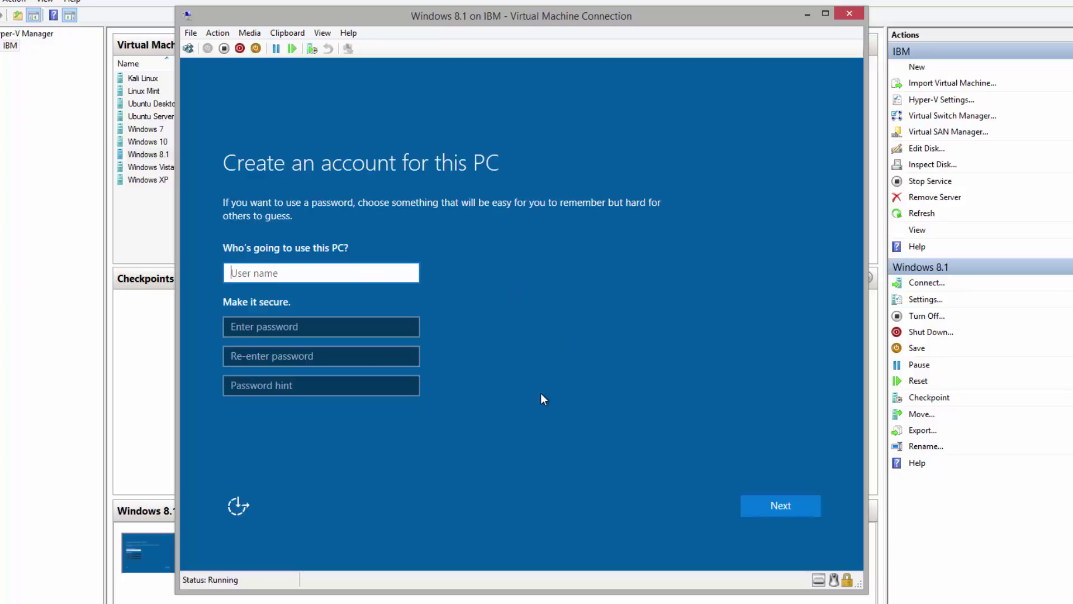
# Create the local account with a user name and skip Cortana to reach the desktop
pyautogui.write('Peyman TechMedia')
pyautogui.press('Tab')
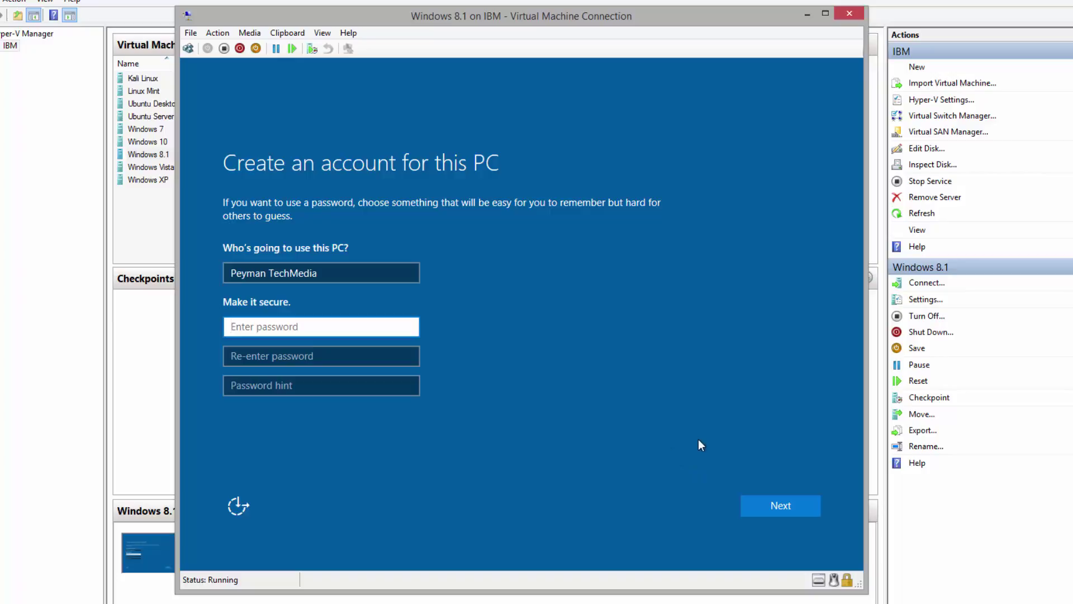
pyautogui.click(784, 507)
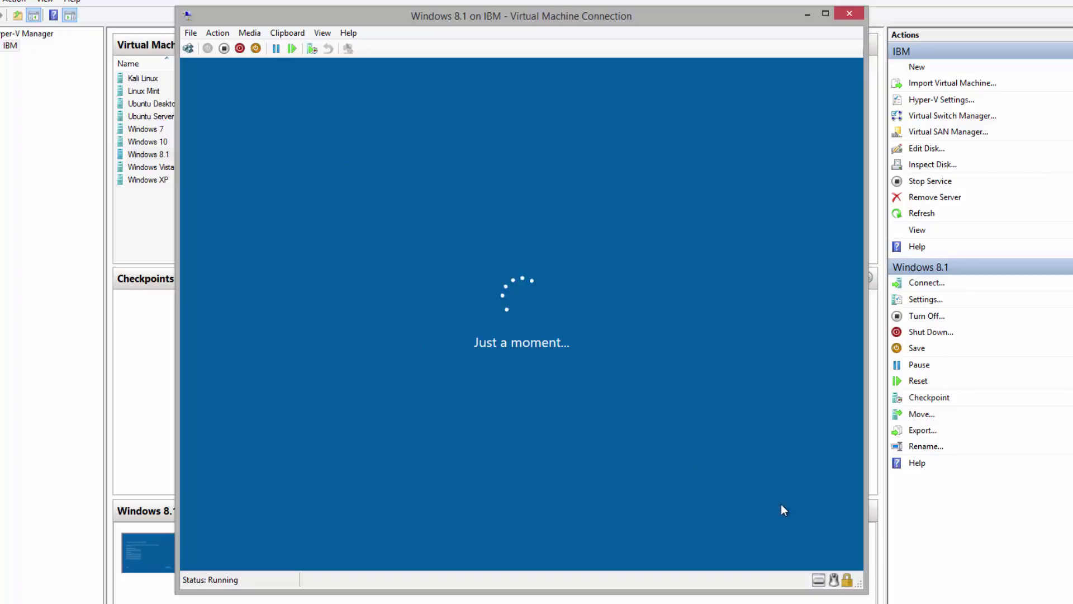
pyautogui.click(696, 507)
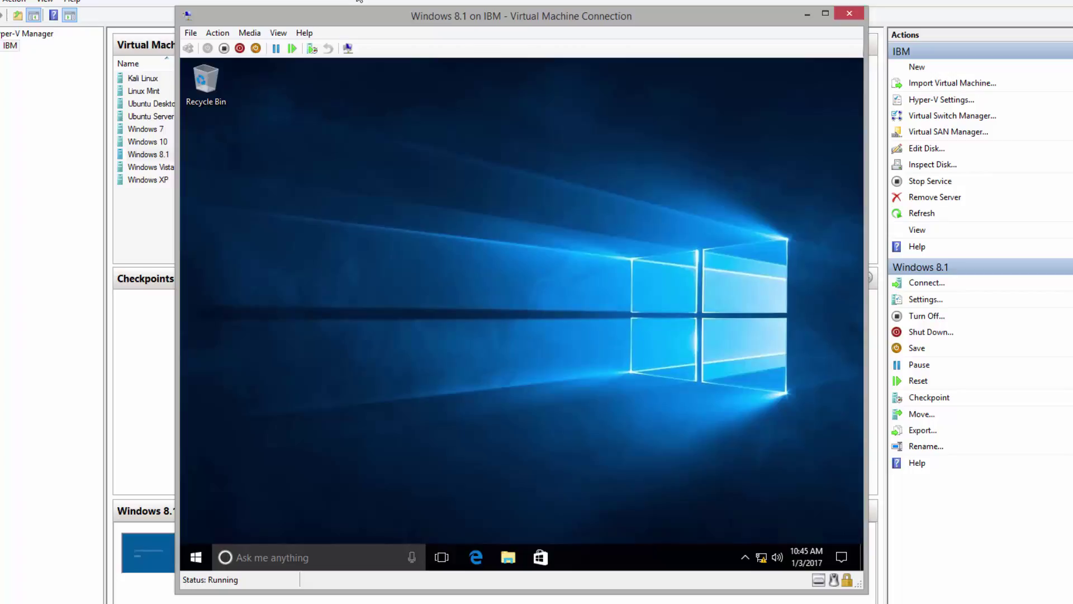
# Restart the Windows 10 guest via Start's power-user menu to return to the dual-boot menu
pyautogui.rightClick(196, 557)
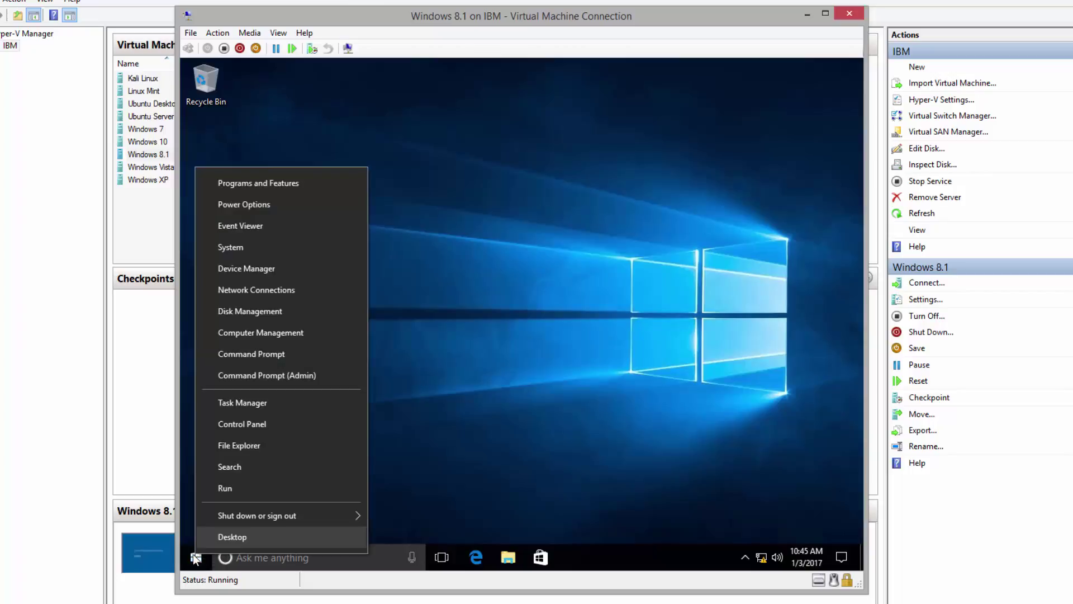
pyautogui.moveTo(342, 511)
pyautogui.click(414, 511)
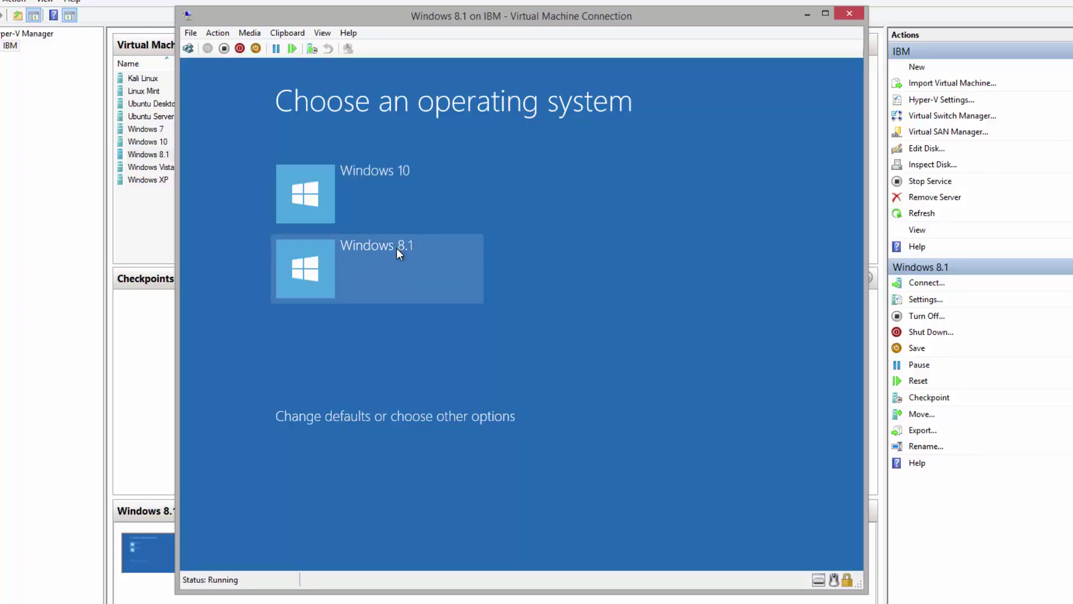
# Choose Windows 8.1 in the boot menu and bring up its desktop
pyautogui.click(372, 267)
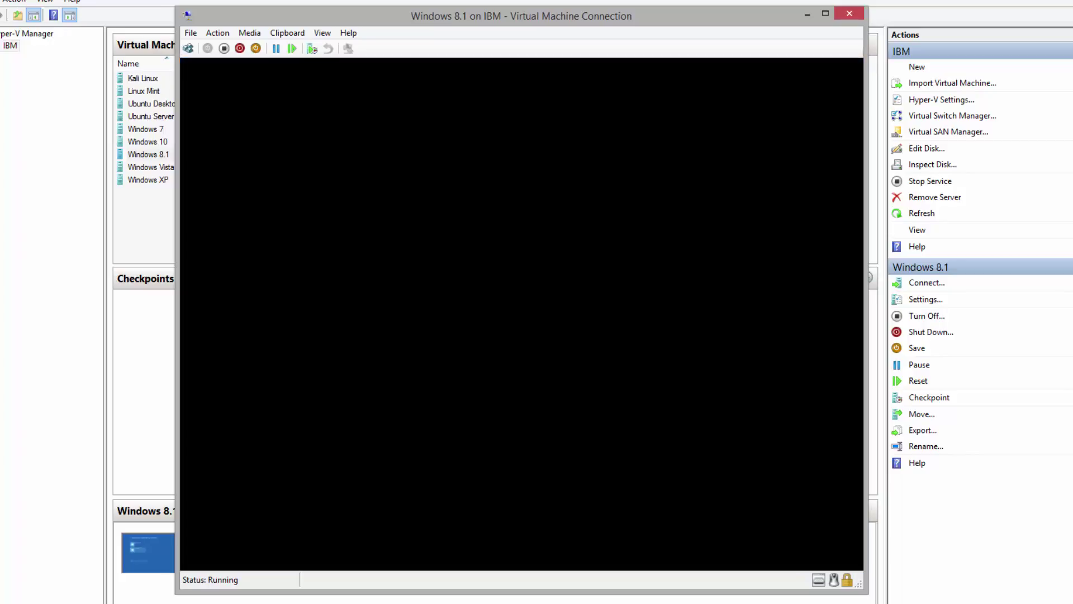
pyautogui.press('Return')
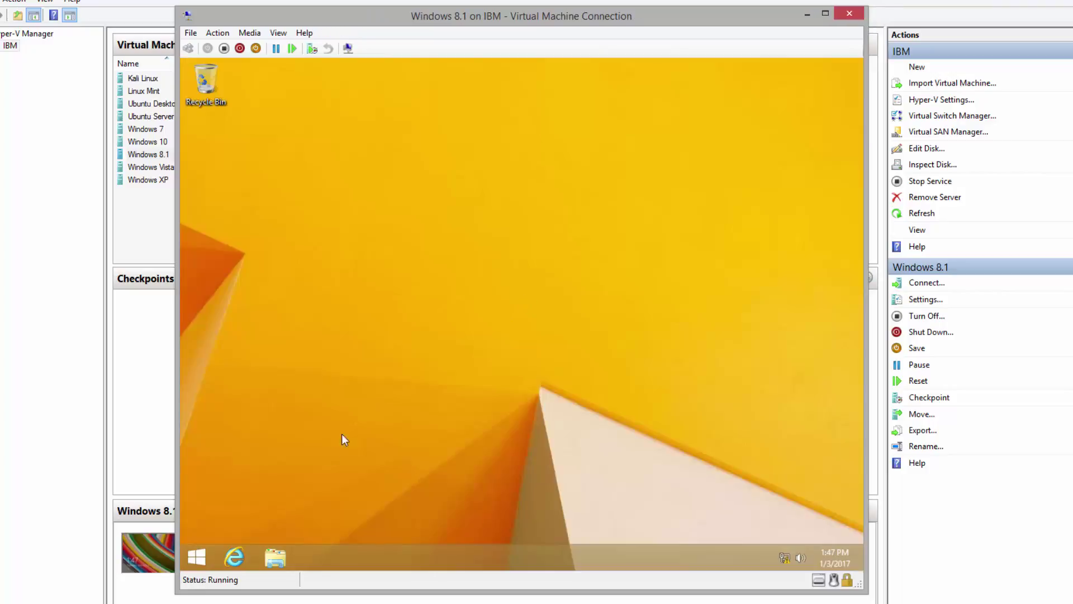
pyautogui.click(199, 556)
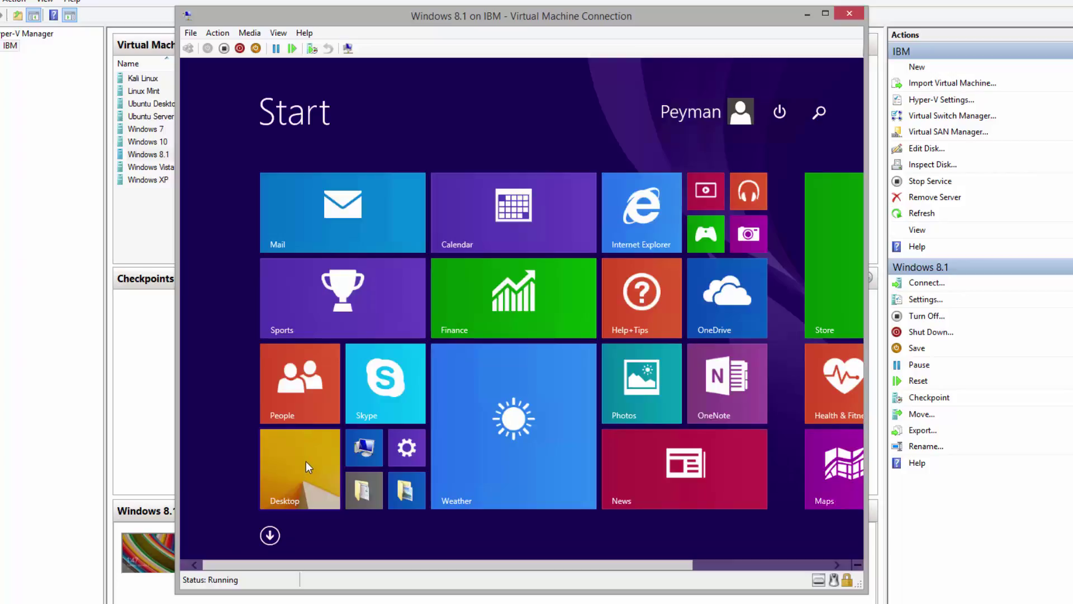
pyautogui.click(306, 462)
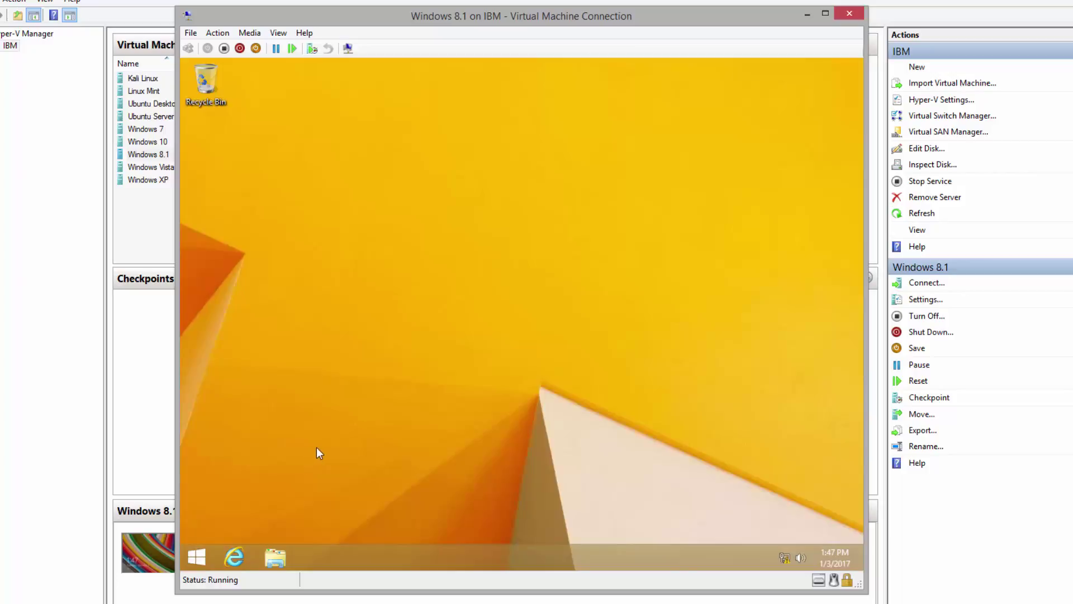
# Restart Windows 8.1 from the power-user menu
pyautogui.rightClick(198, 557)
pyautogui.moveTo(312, 532)
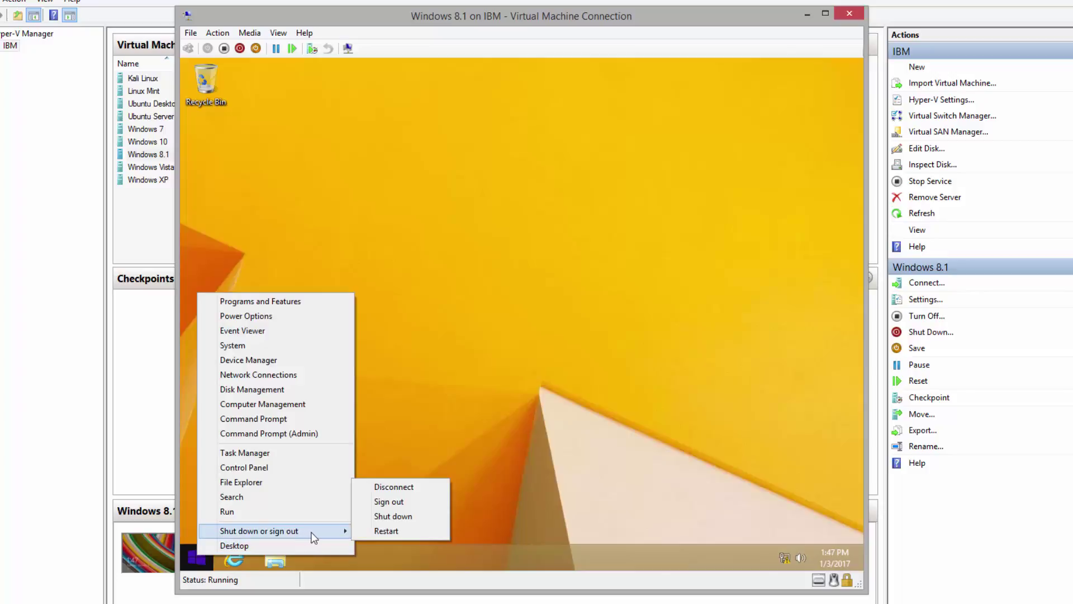
pyautogui.click(420, 526)
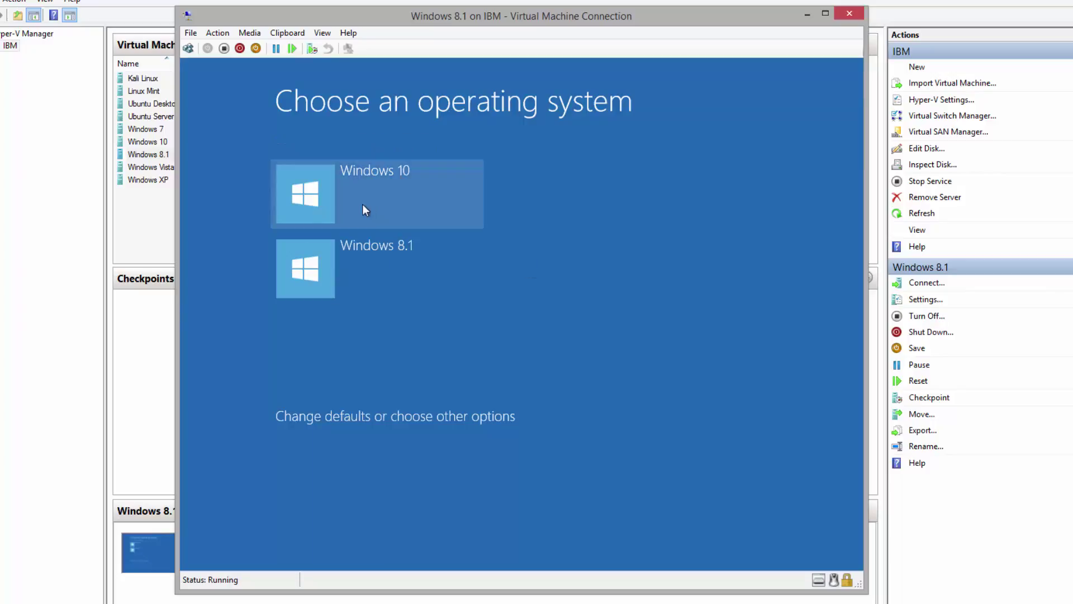
# Choose Windows 10 in the boot menu and confirm its Start menu works
pyautogui.click(336, 199)
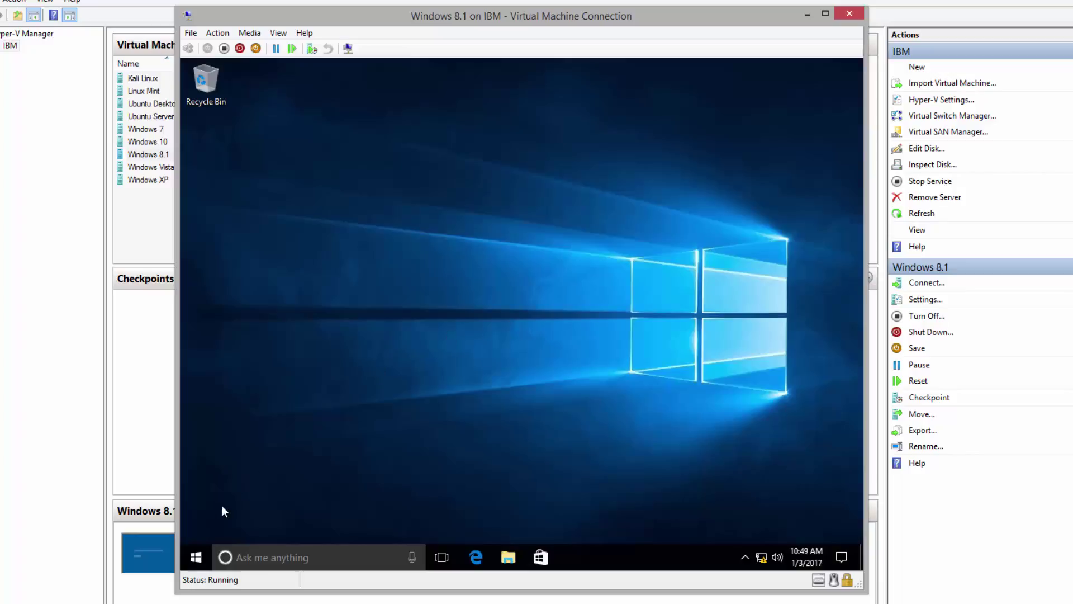
pyautogui.click(196, 557)
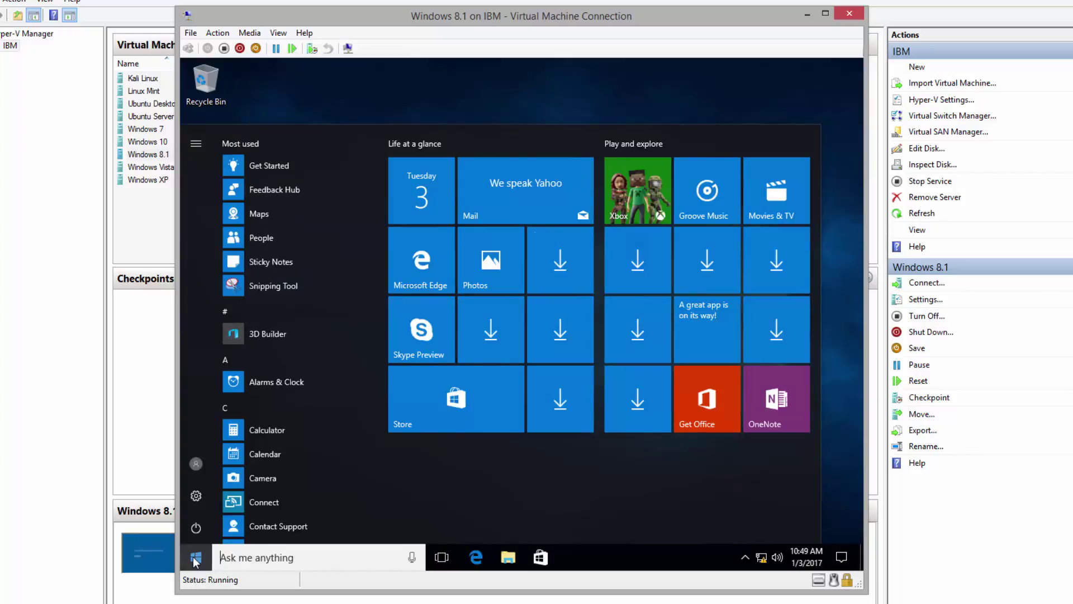
pyautogui.click(196, 559)
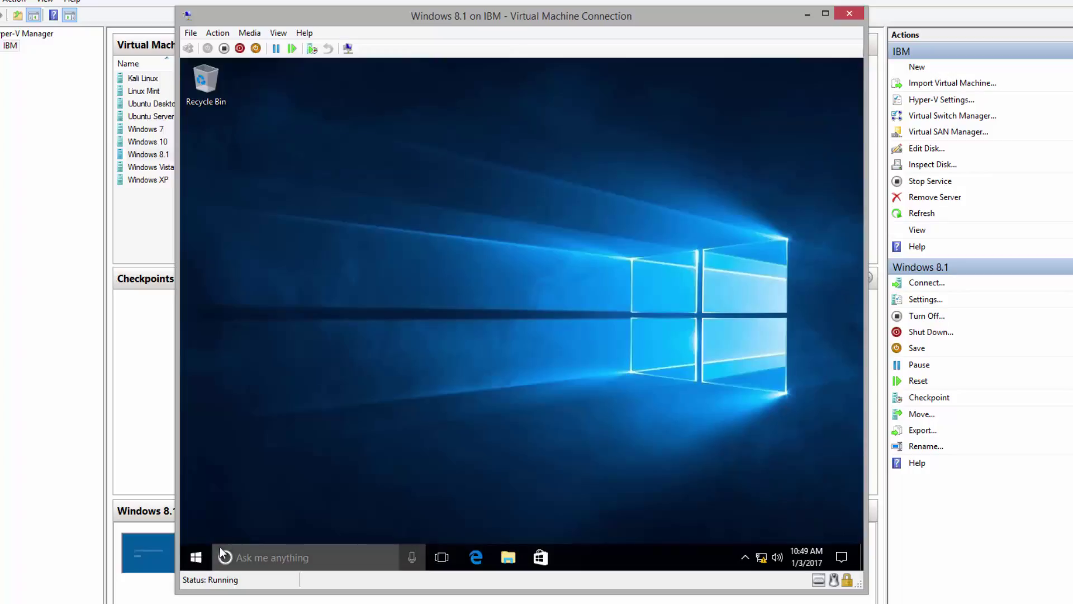
pyautogui.click(204, 556)
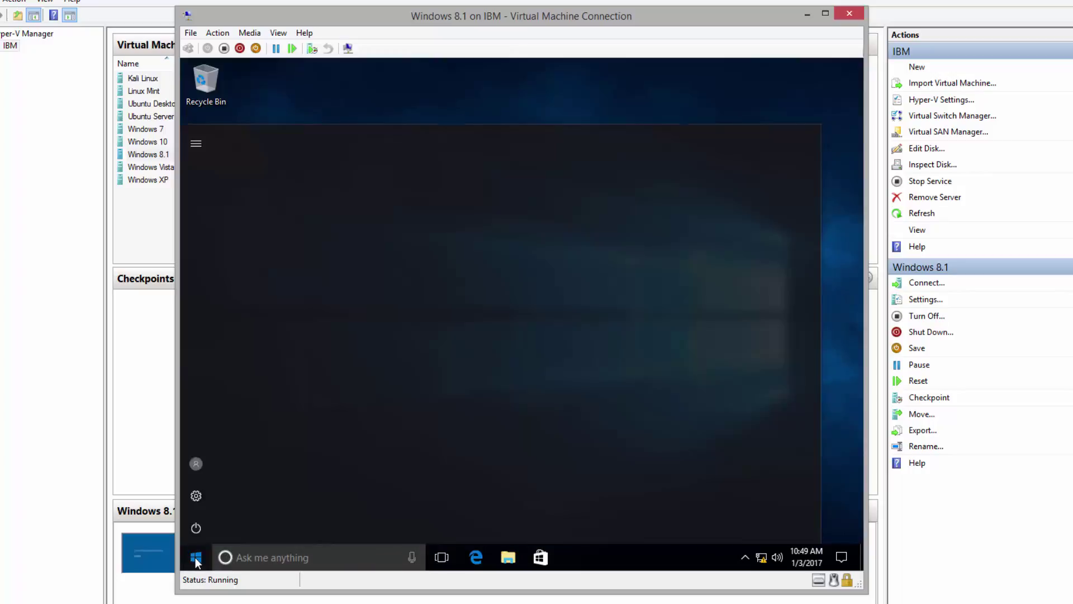
# Shut down Windows 10 from the power-user menu
pyautogui.rightClick(201, 553)
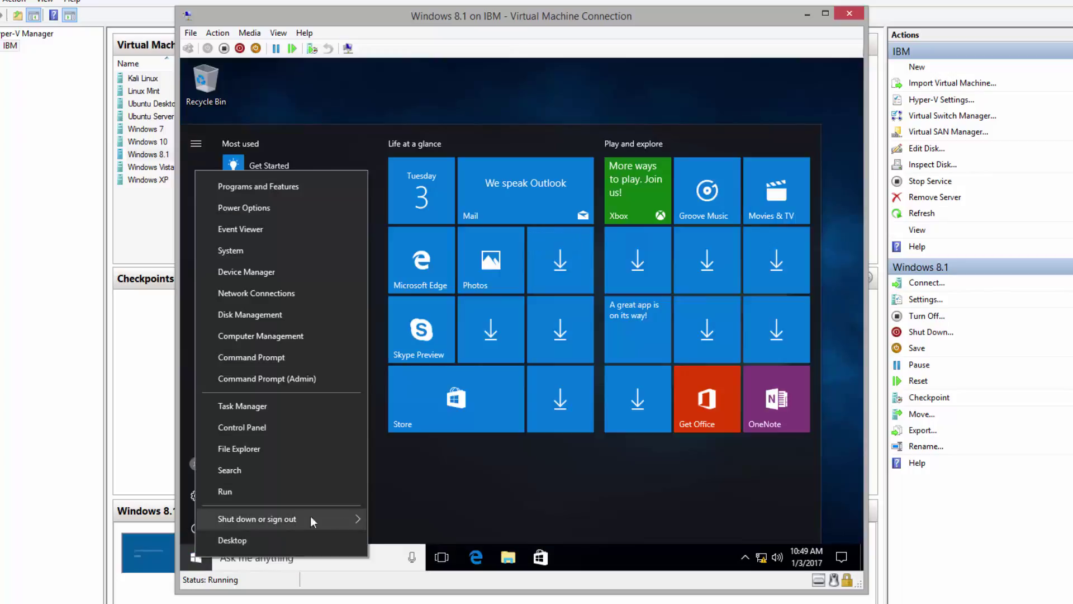
pyautogui.moveTo(354, 514)
pyautogui.click(442, 489)
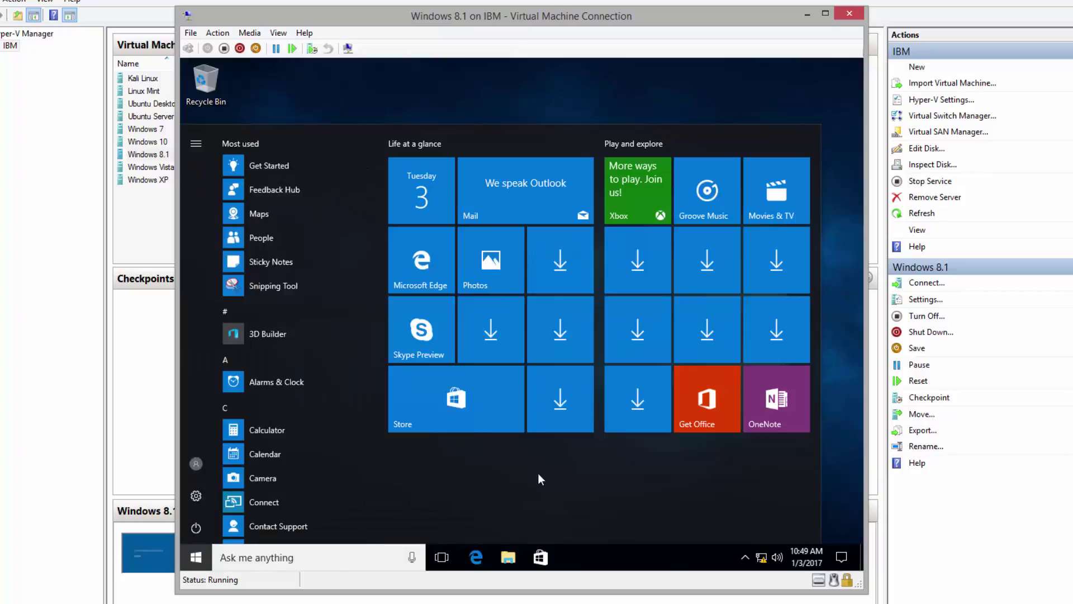